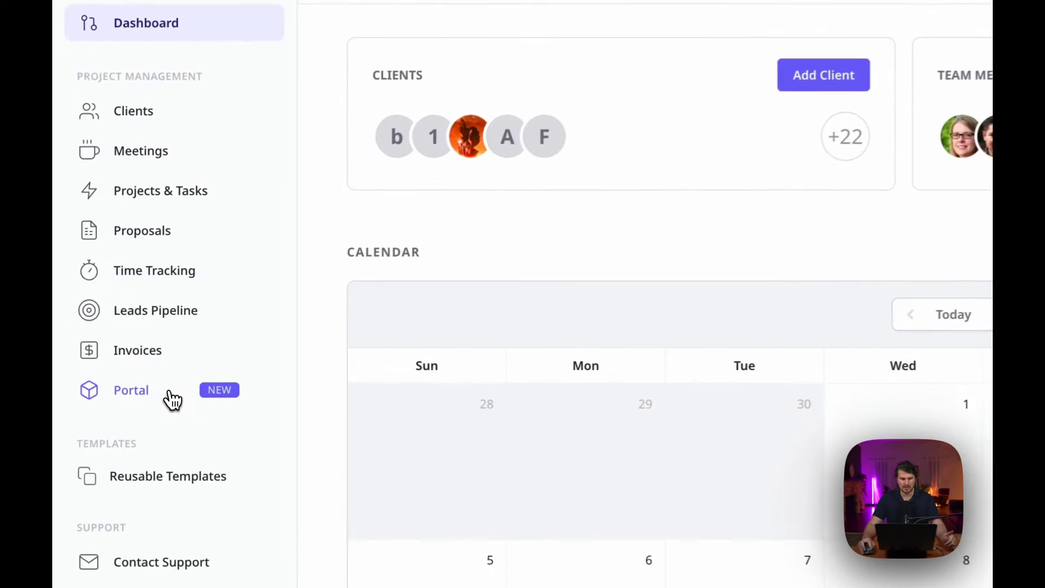
left_click(172, 400)
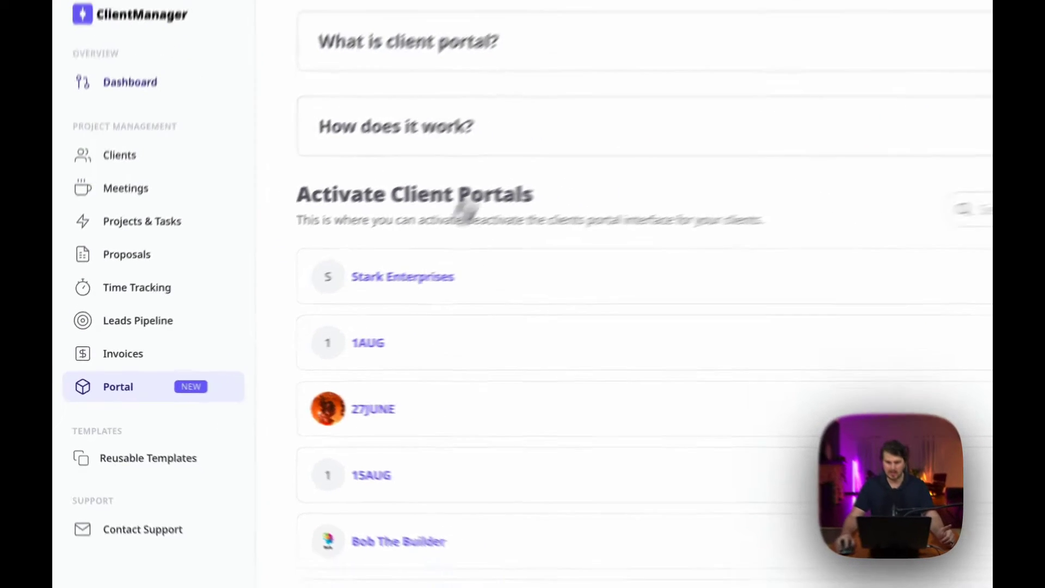
left_click(457, 59)
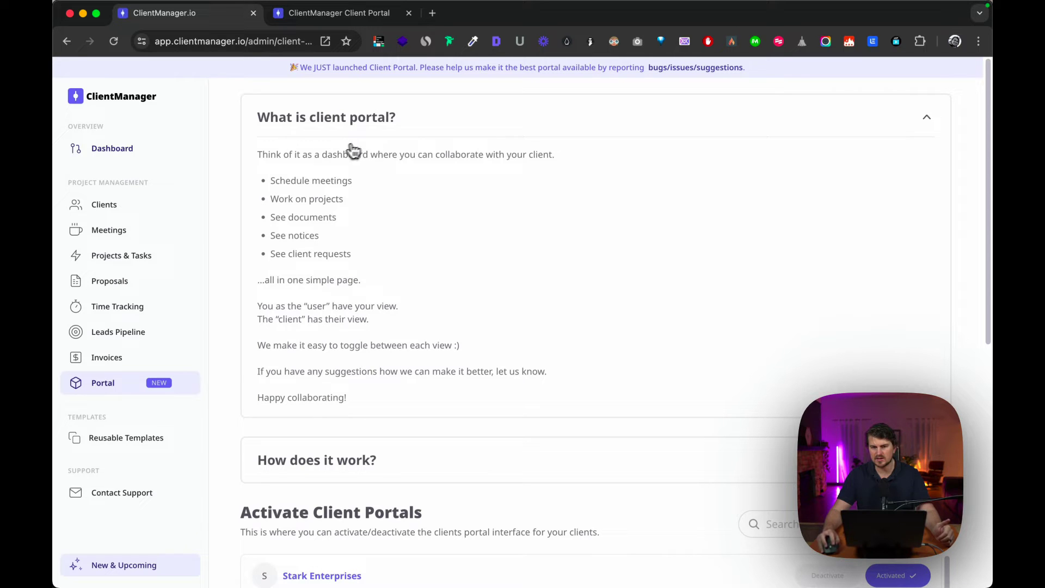
left_click(798, 129)
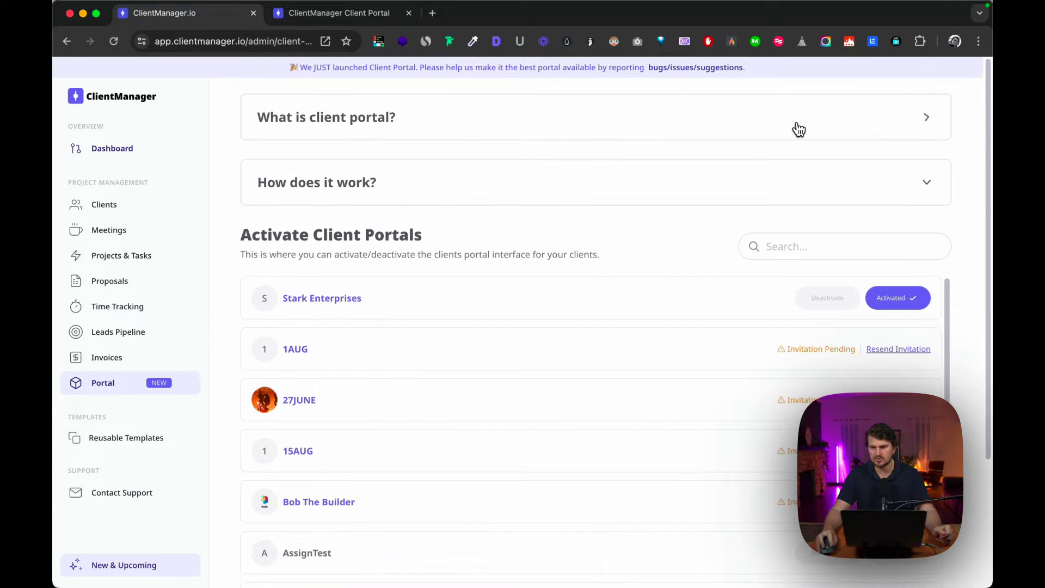
left_click(702, 129)
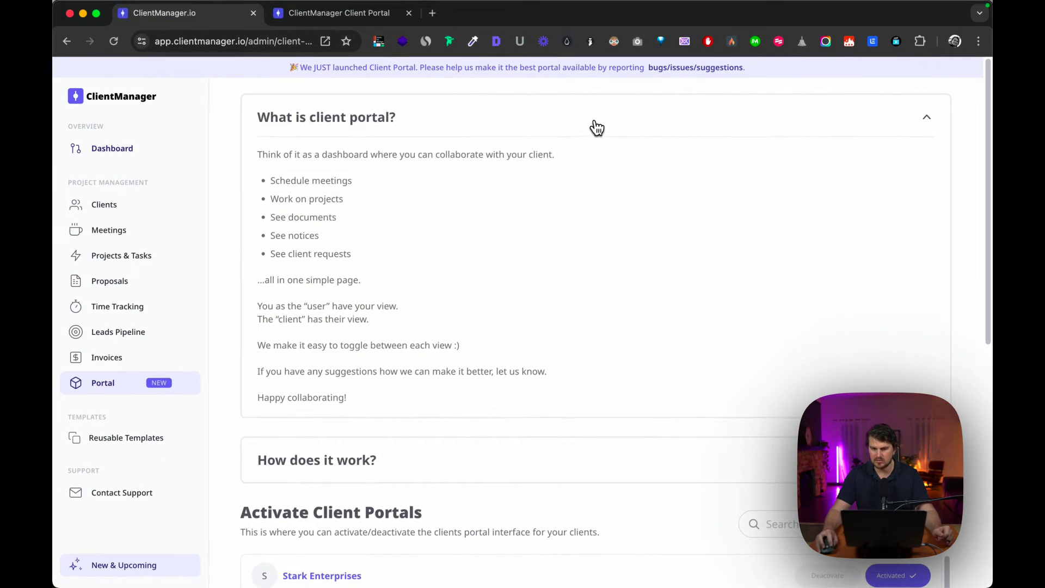
left_click(596, 126)
left_click(579, 182)
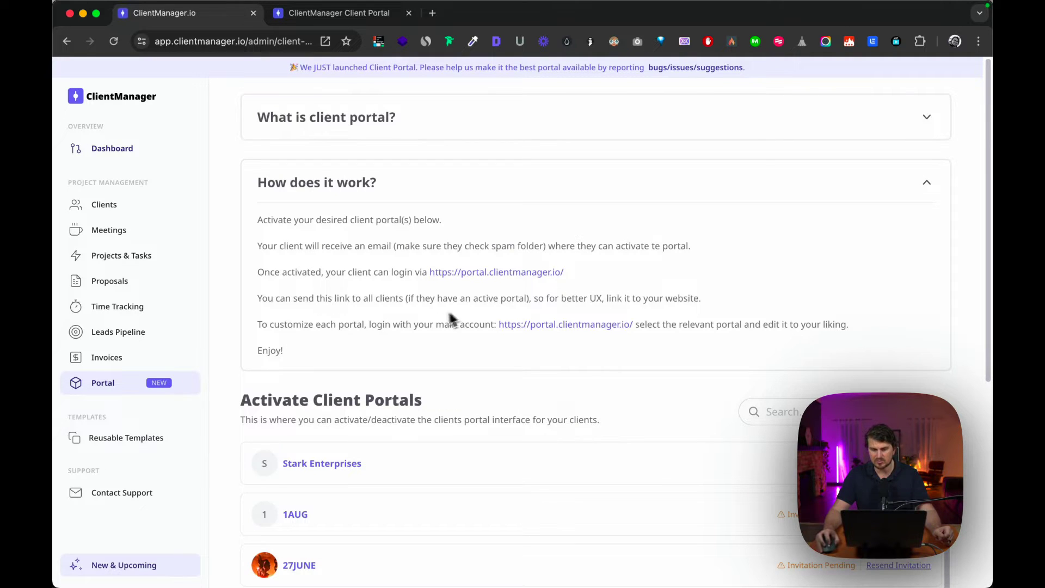
scroll(413, 320, "down", 1)
scroll(321, 300, "down", 3)
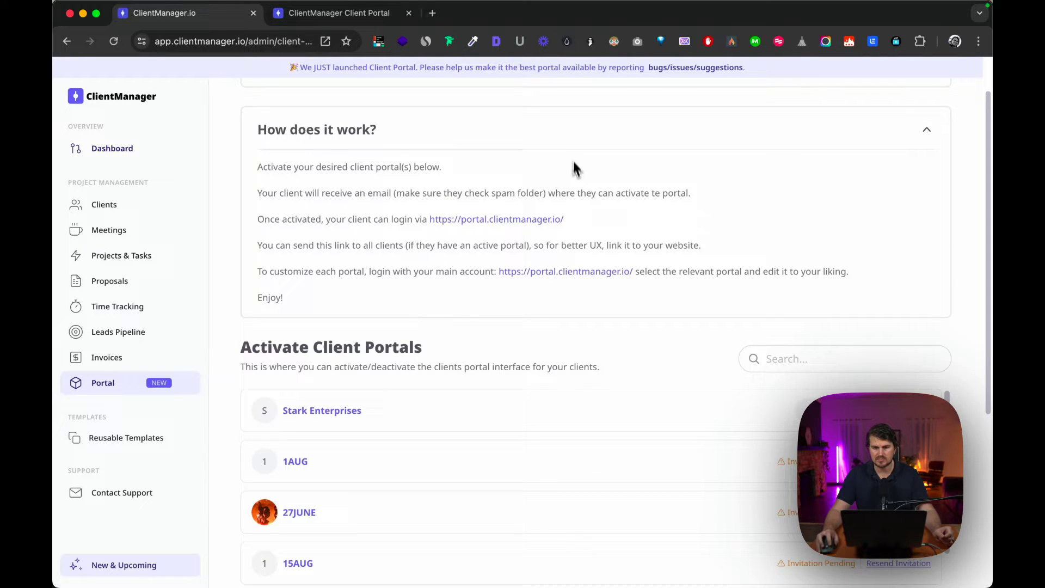
left_click(572, 138)
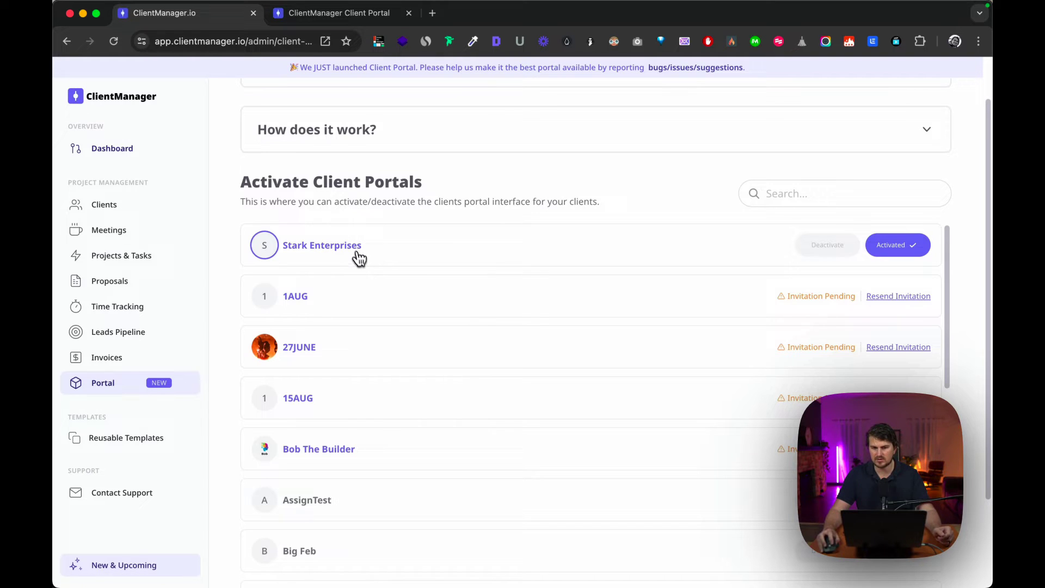
Activate Big Feb's client portal, then check Outlook for the invitation email.
scroll(565, 261, "up", 2)
scroll(590, 280, "down", 5)
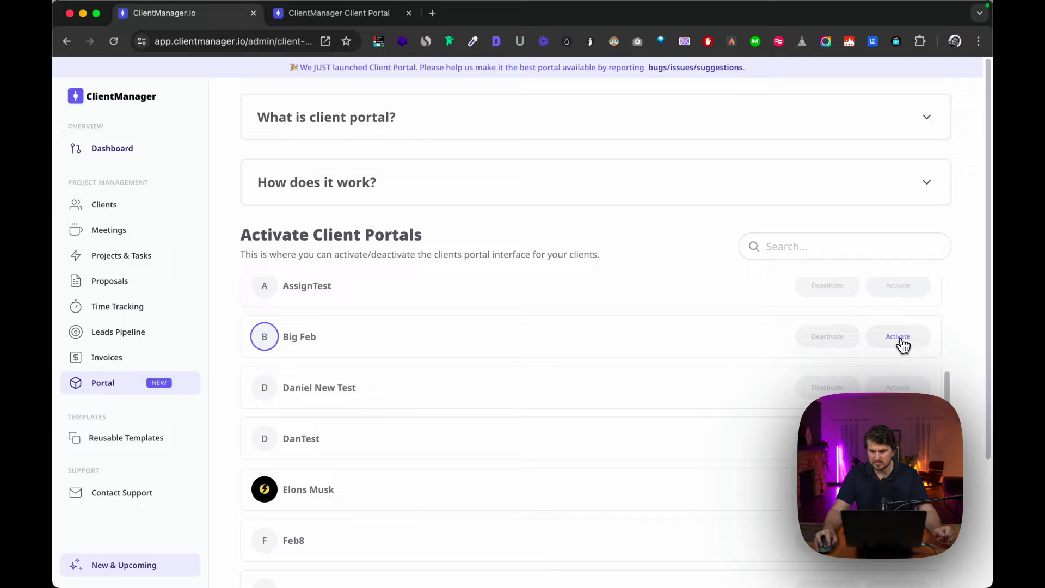
left_click(898, 337)
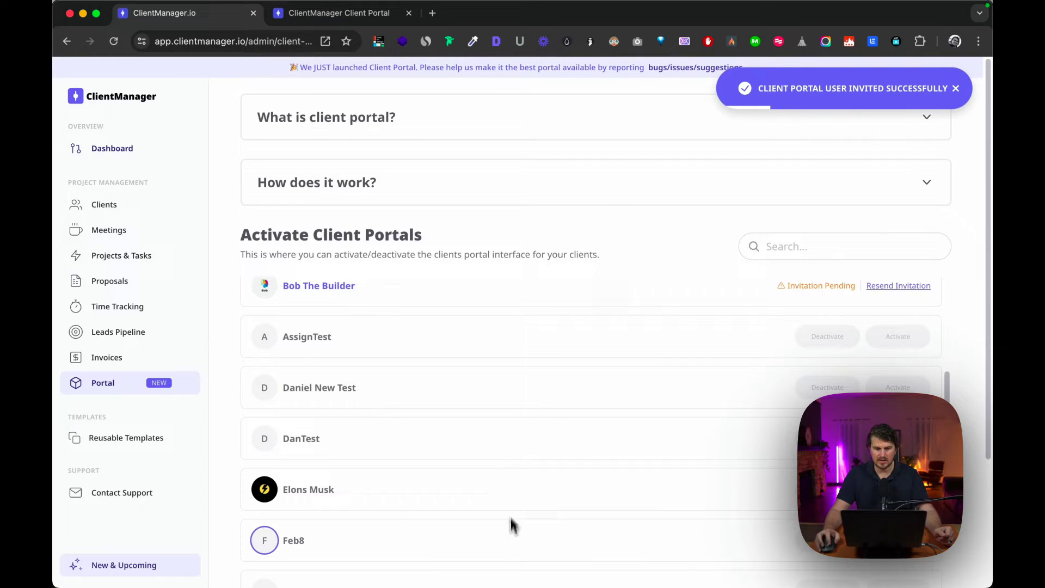
left_click(458, 580)
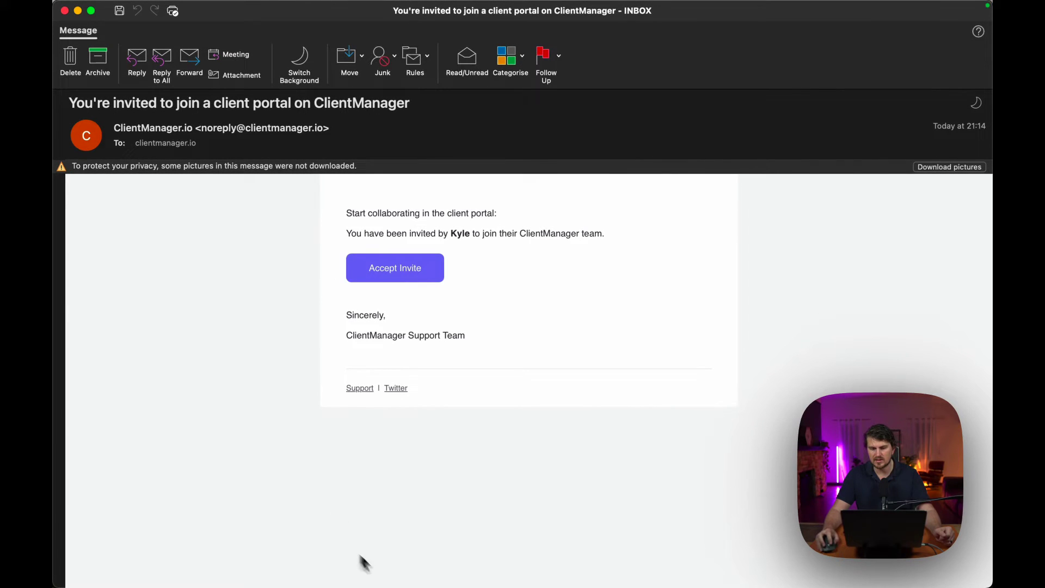
Return to ClientManager in the browser and scroll the client list to Bob The Builder.
mouse_move(381, 580)
left_click(449, 580)
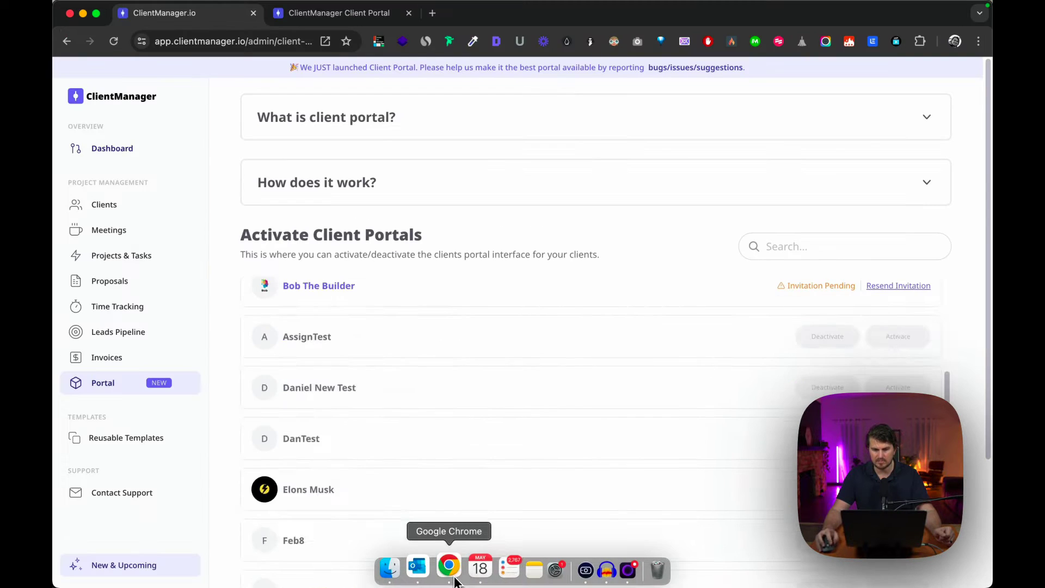
scroll(630, 266, "down", 3)
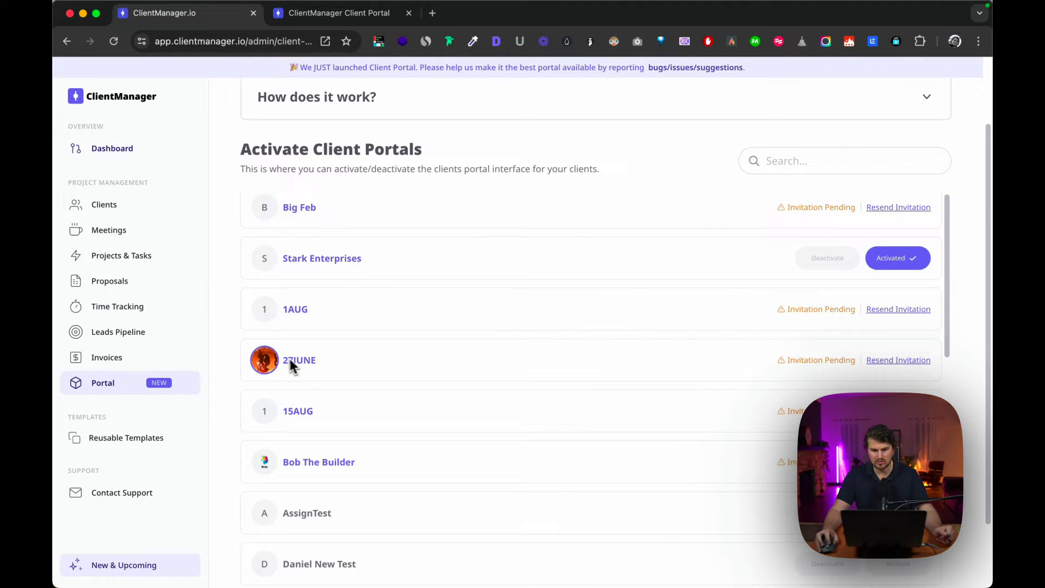
scroll(342, 422, "down", 1)
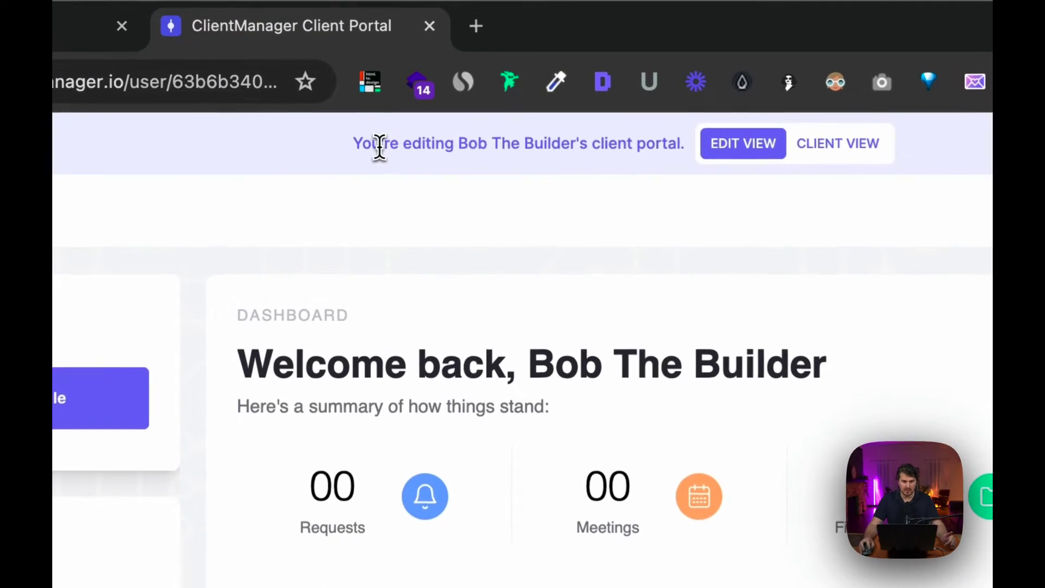
left_click_drag(384, 72, 507, 73)
left_click_drag(427, 148, 618, 147)
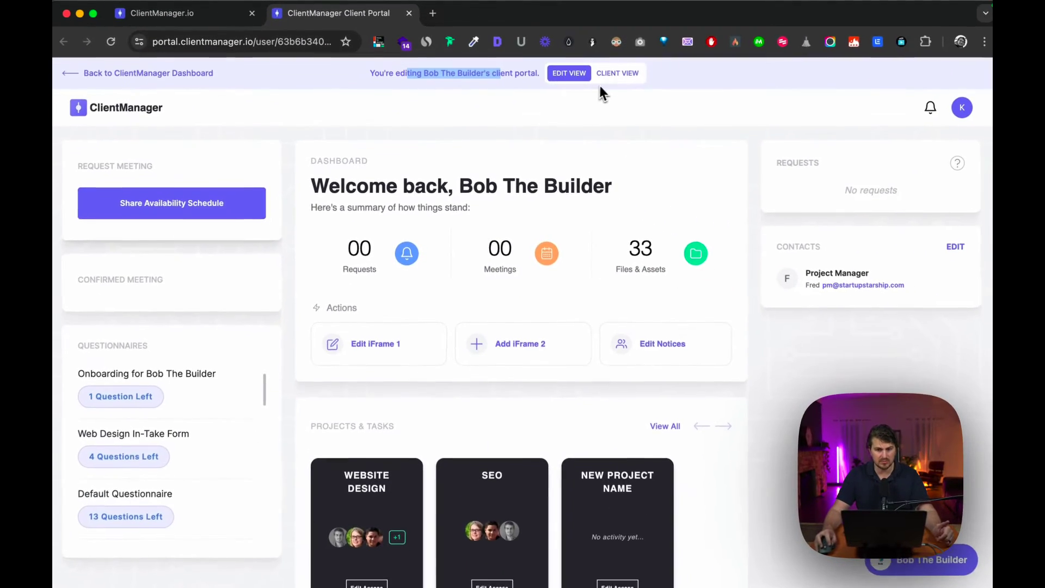
left_click(615, 76)
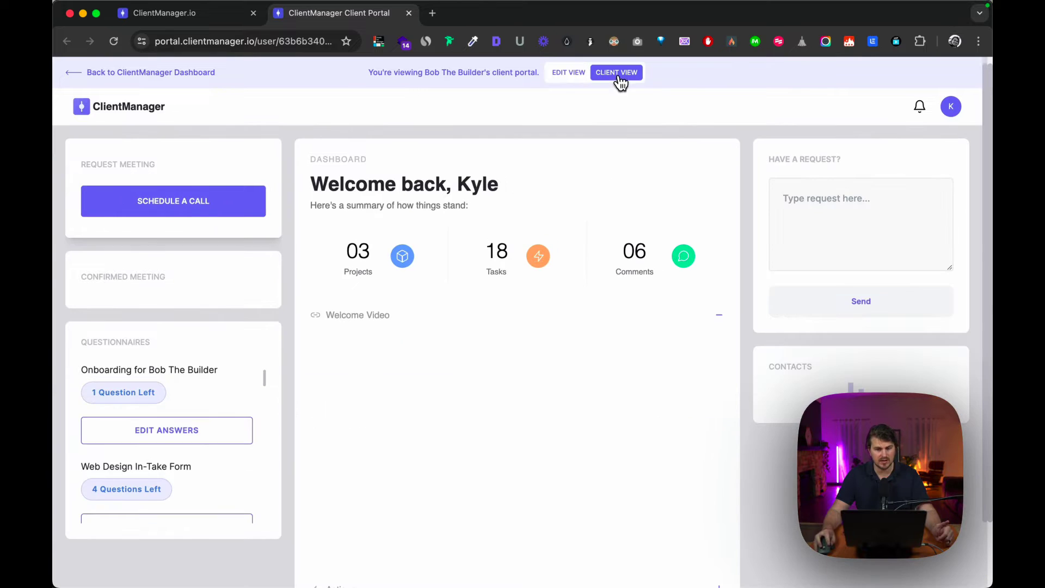
left_click(719, 315)
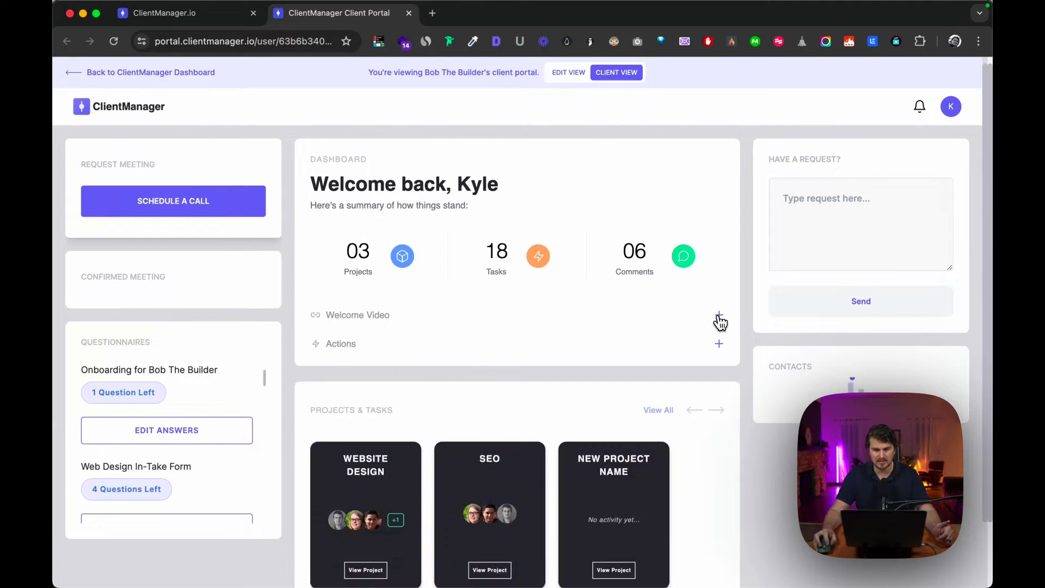
left_click(568, 81)
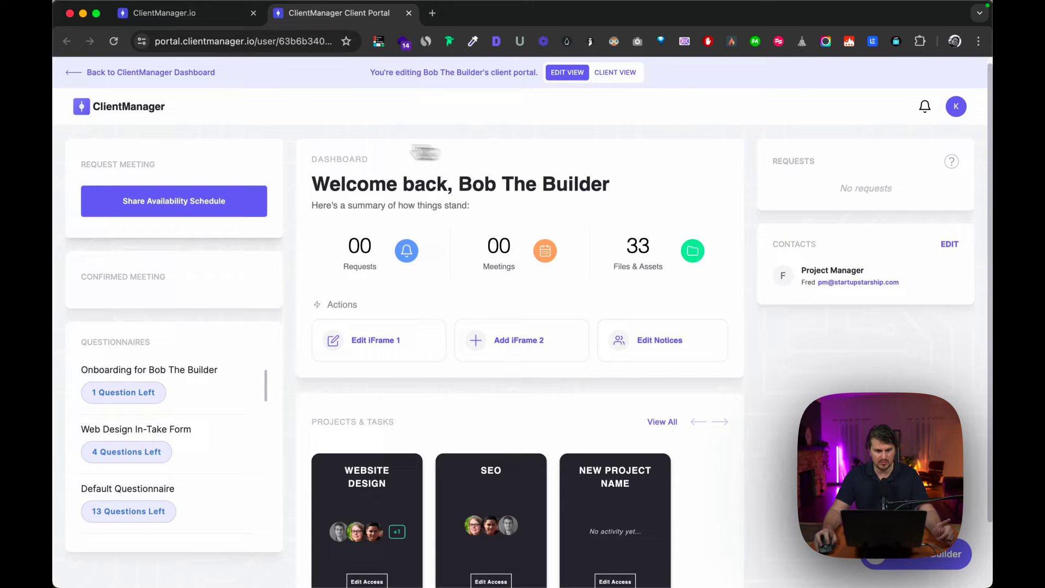
left_click(157, 176)
left_click(633, 77)
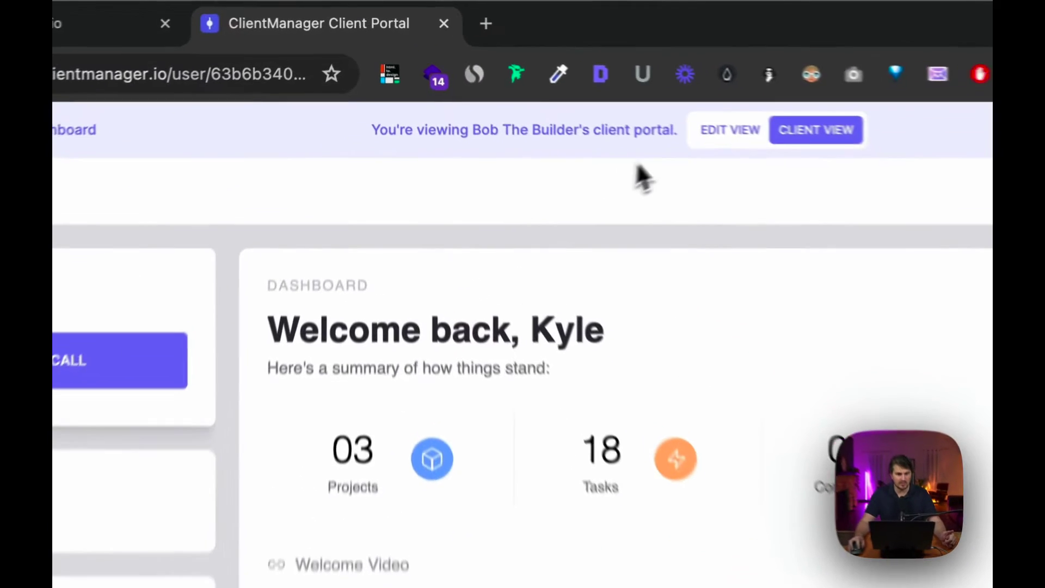
left_click(568, 73)
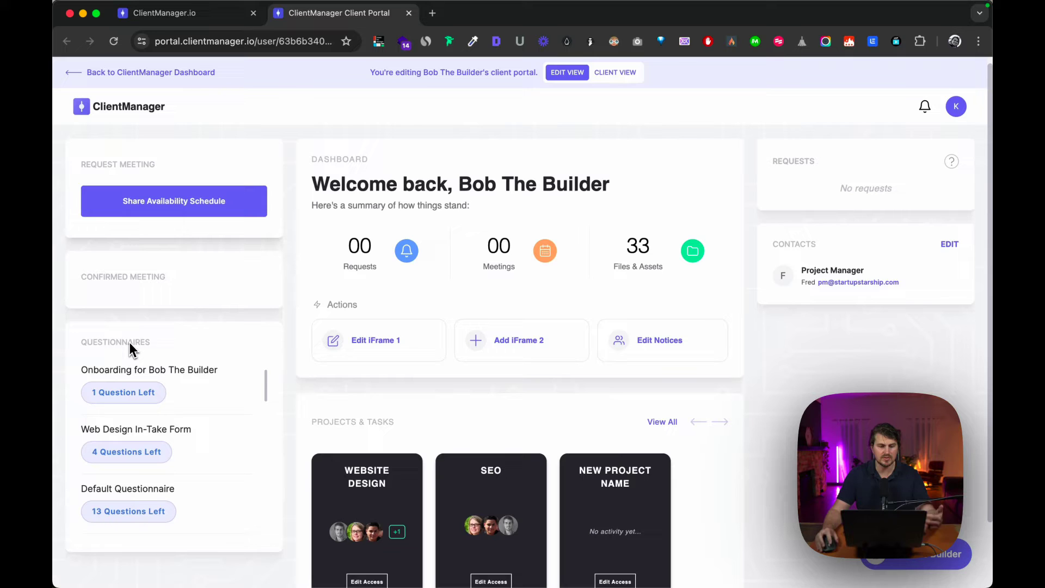
scroll(198, 442, "down", 5)
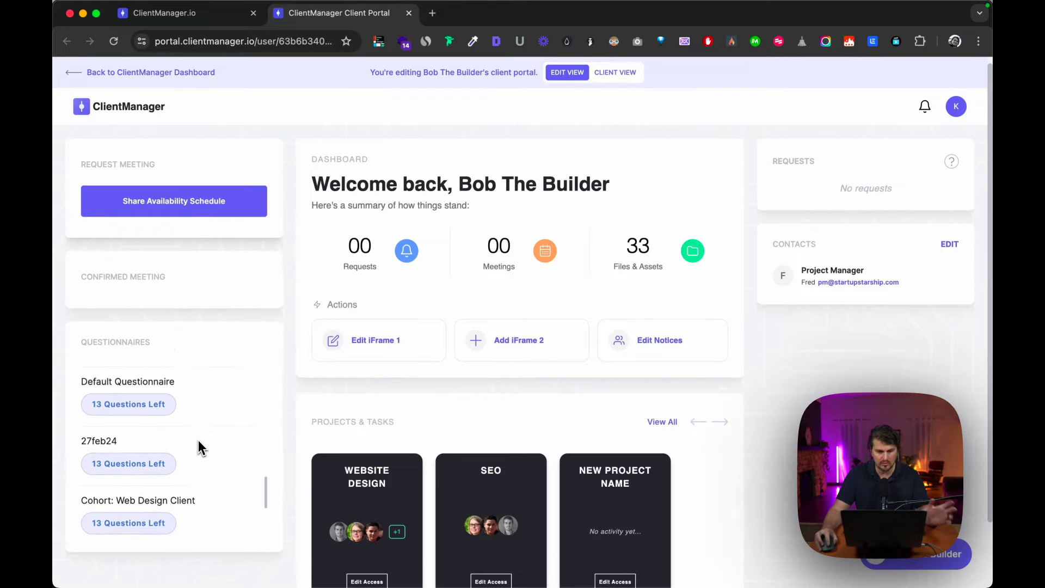
scroll(197, 443, "up", 5)
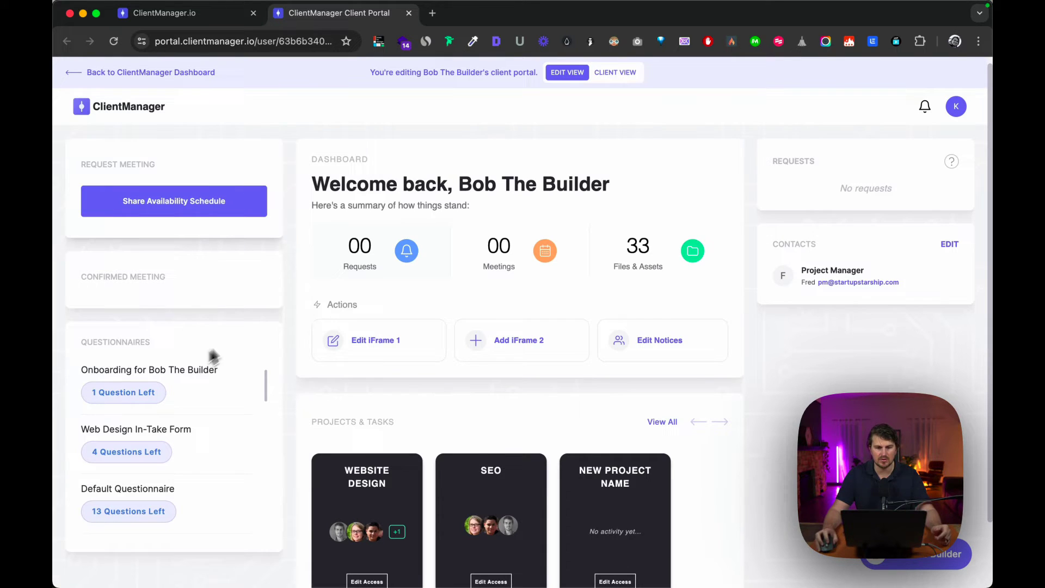
left_click(615, 72)
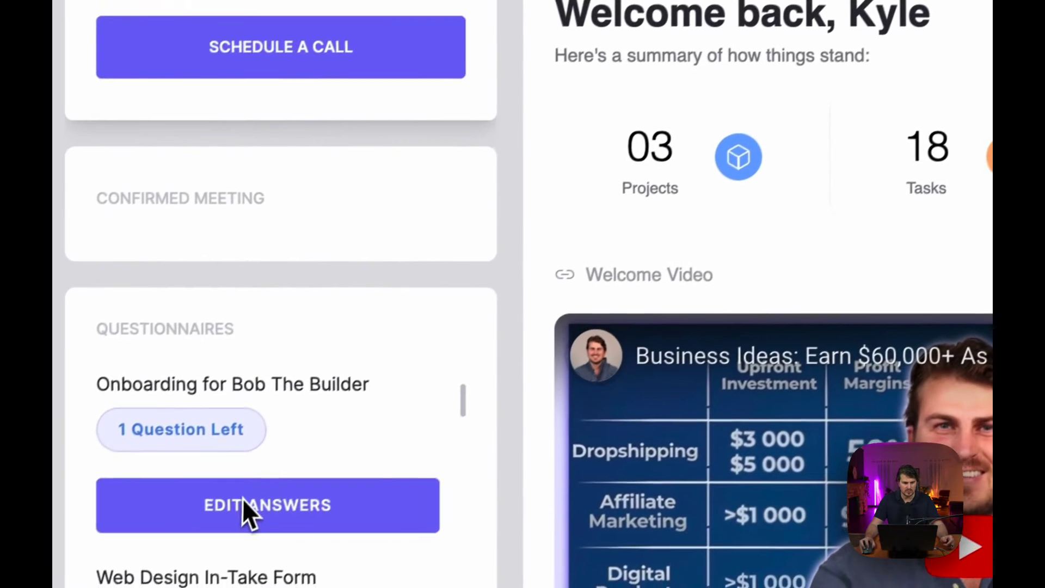
scroll(245, 498, "down", 6)
scroll(256, 459, "up", 5)
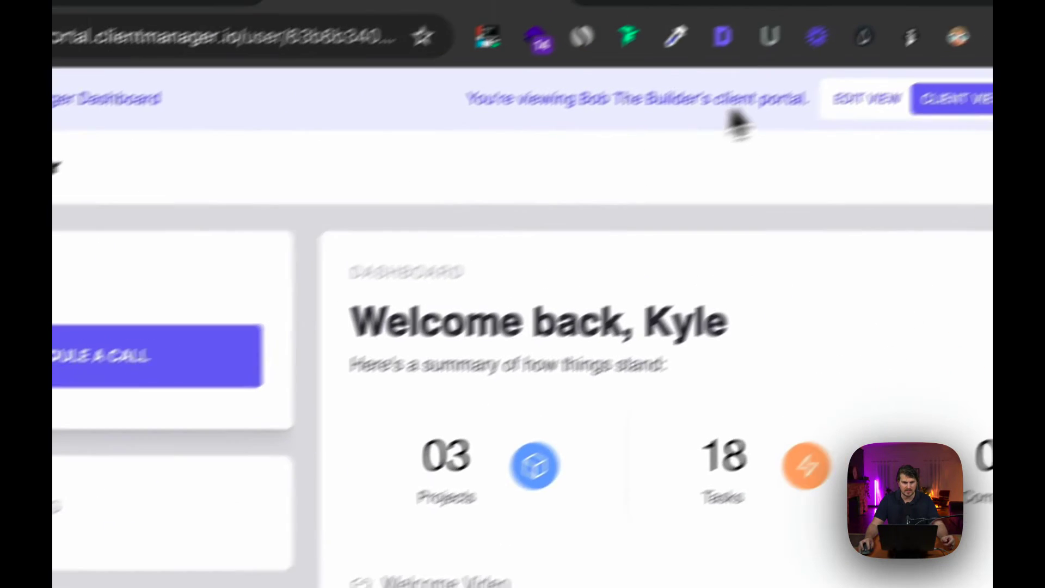
left_click(865, 97)
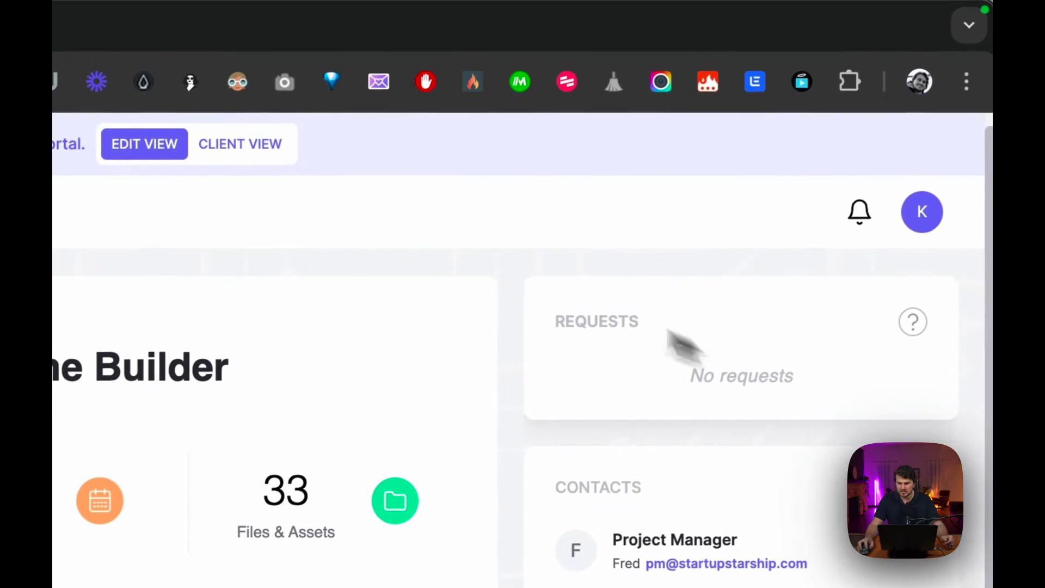
left_click(240, 144)
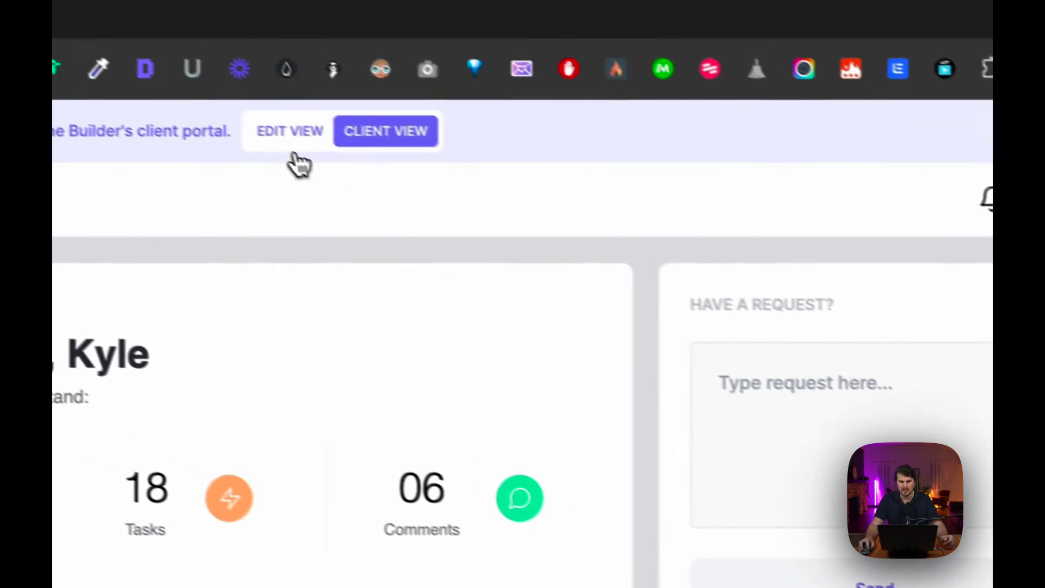
left_click(145, 78)
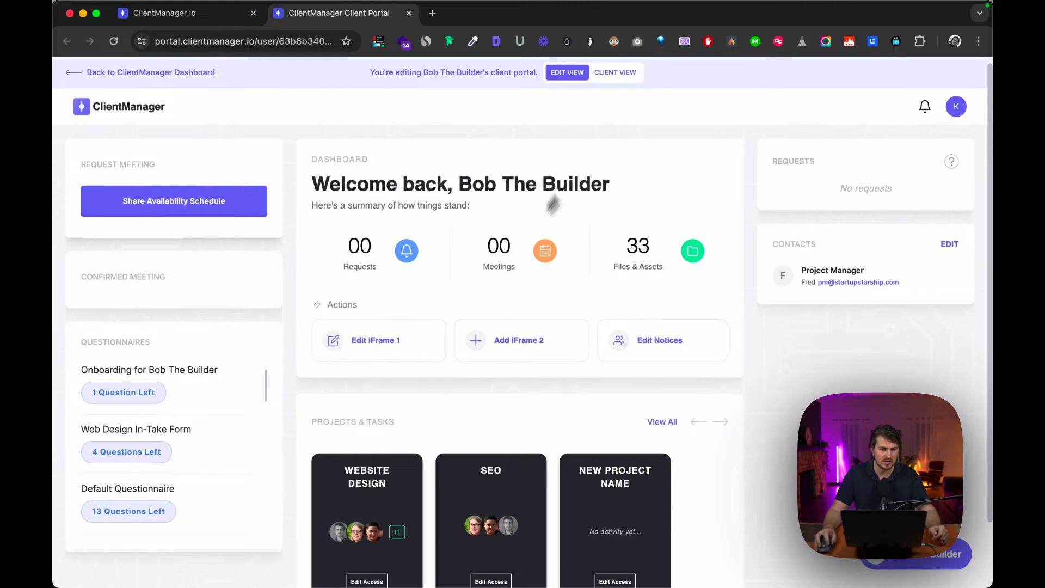
left_click(616, 73)
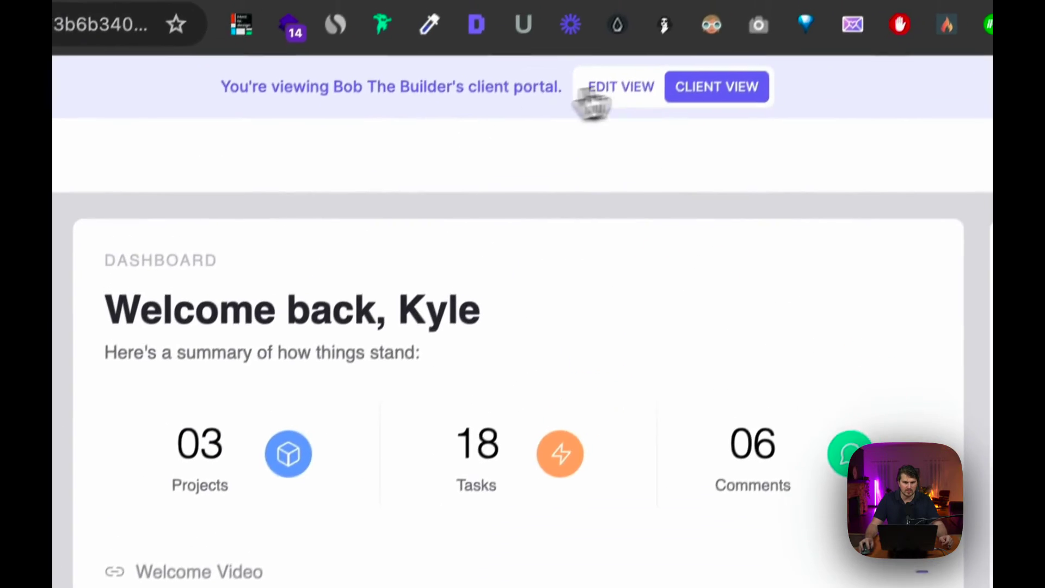
left_click(609, 105)
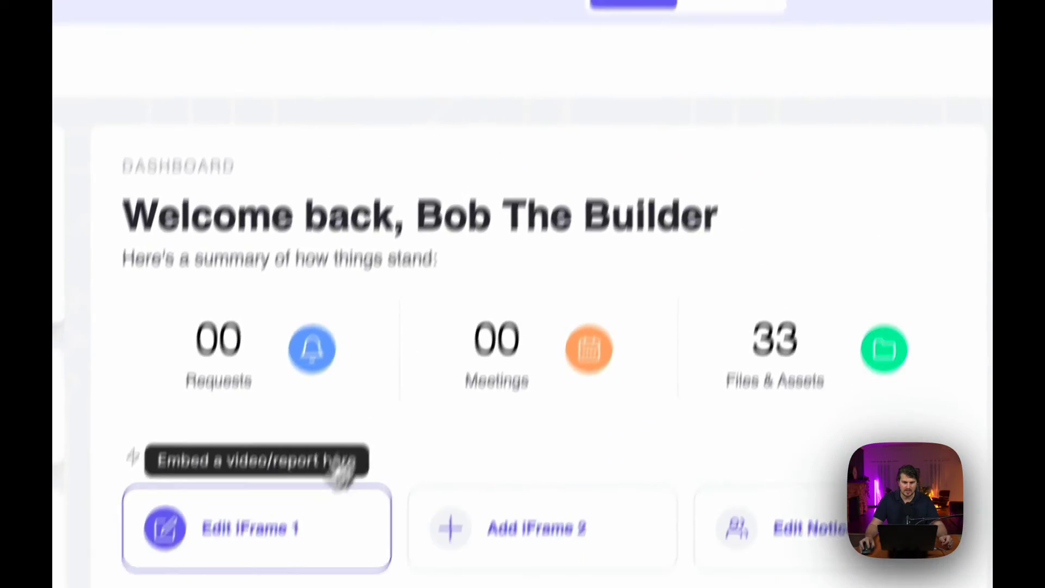
left_click(289, 522)
left_click(784, 117)
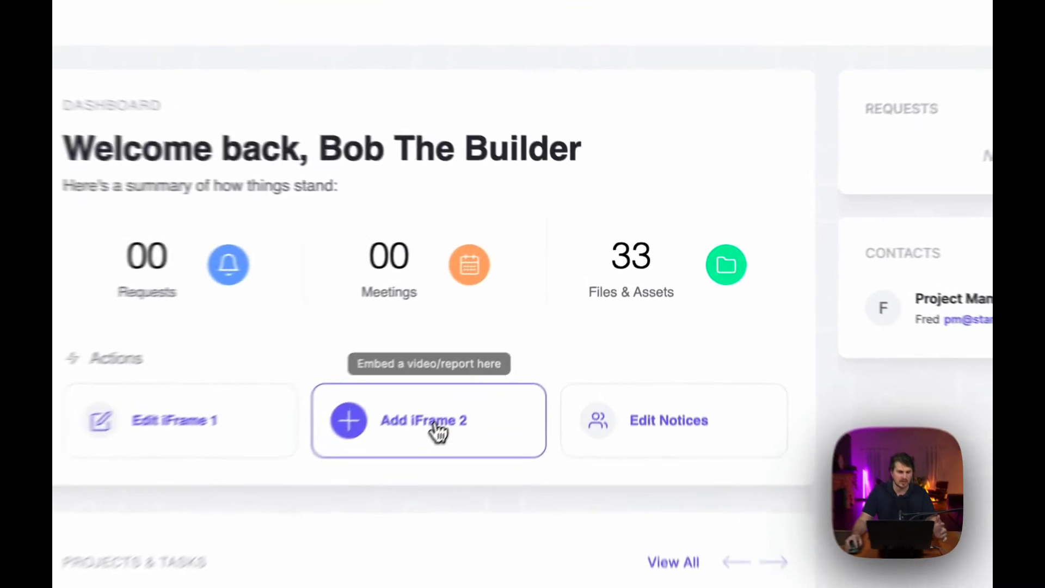
left_click(522, 344)
left_click(633, 185)
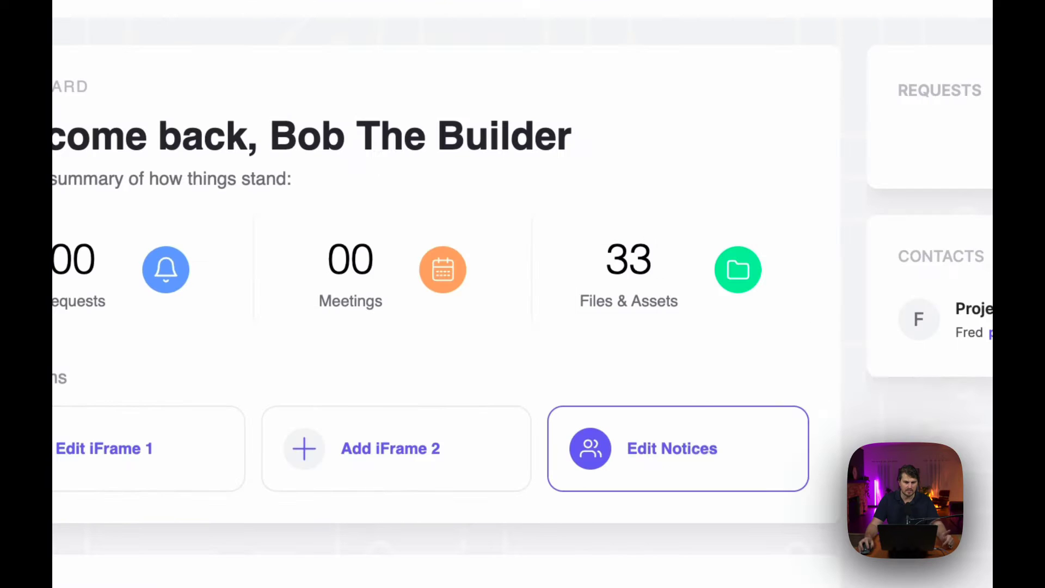
left_click(689, 467)
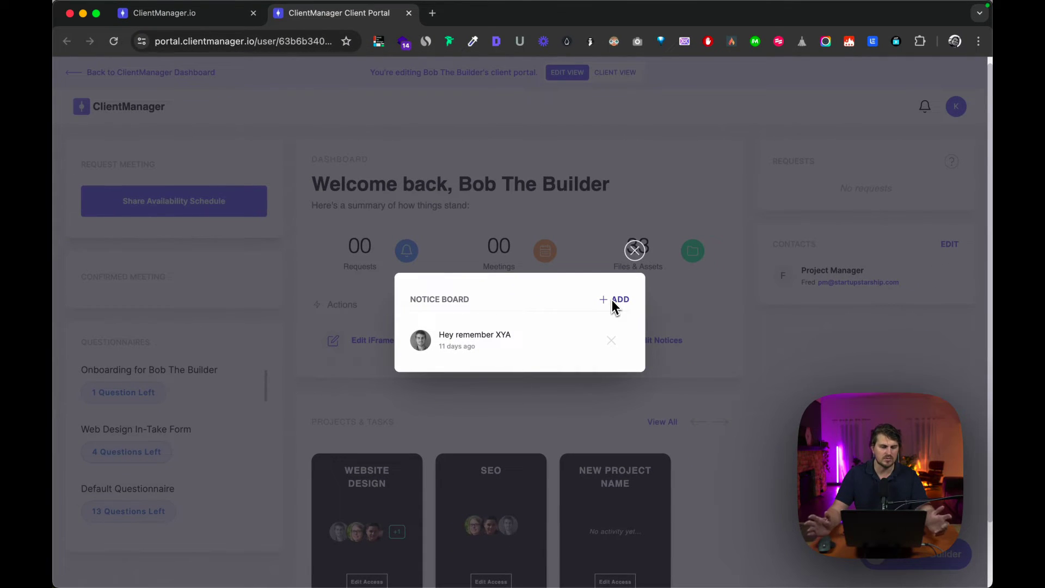
Close the notice board and set Website Design's invite access level to View Only.
left_click(634, 250)
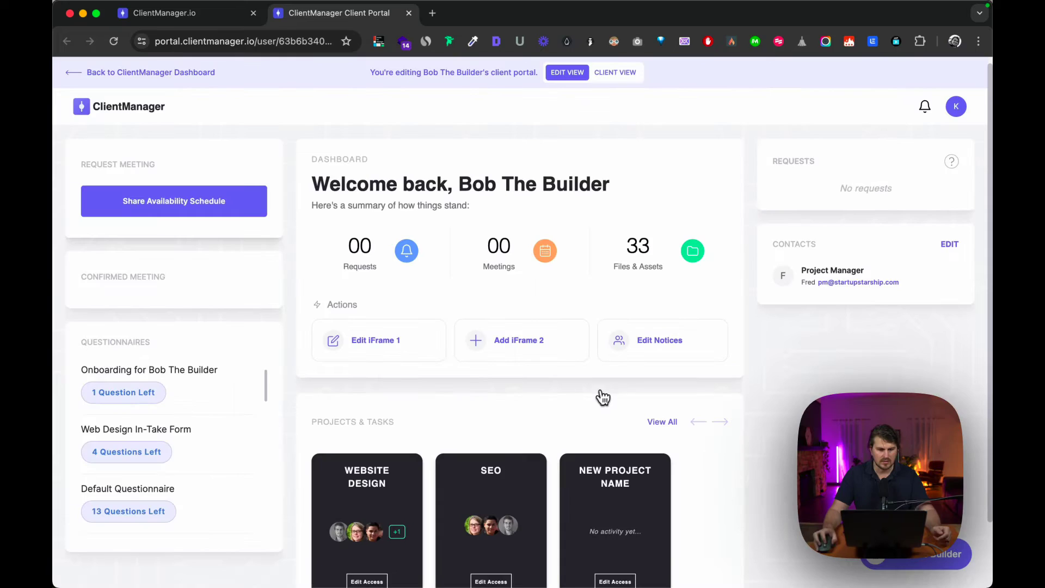
scroll(589, 401, "down", 5)
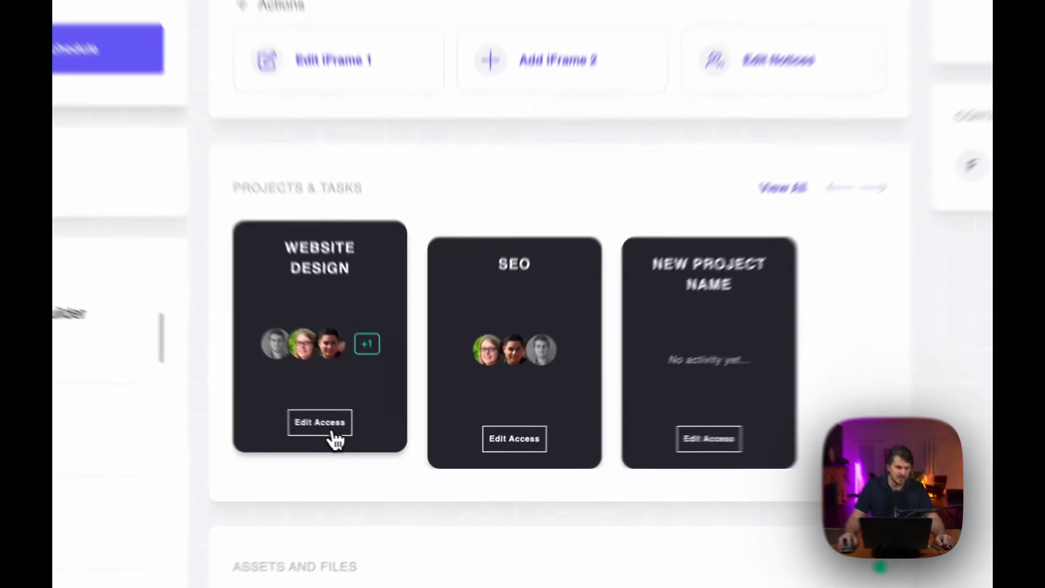
left_click(374, 447)
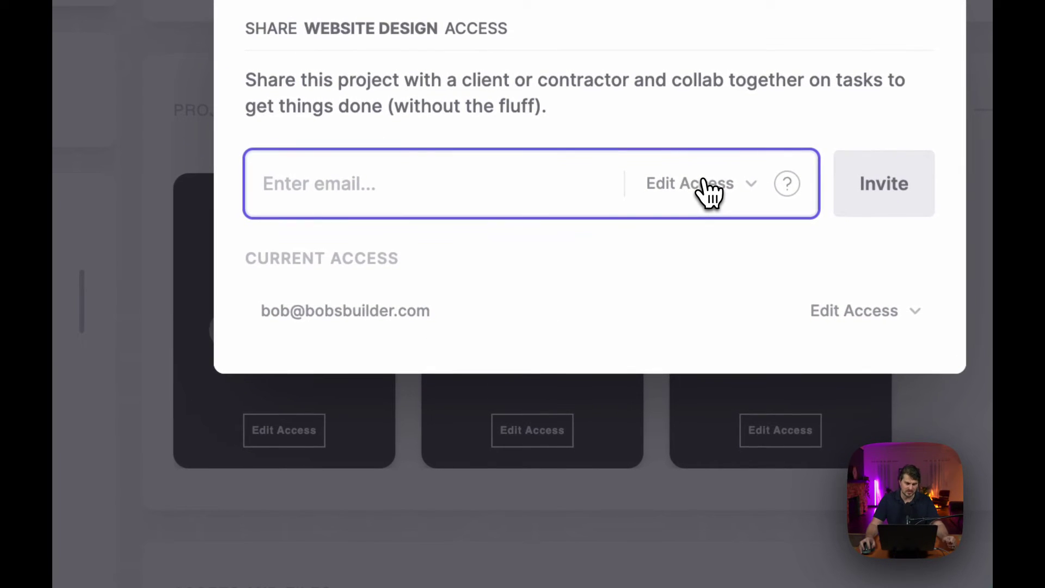
left_click(709, 192)
left_click(688, 230)
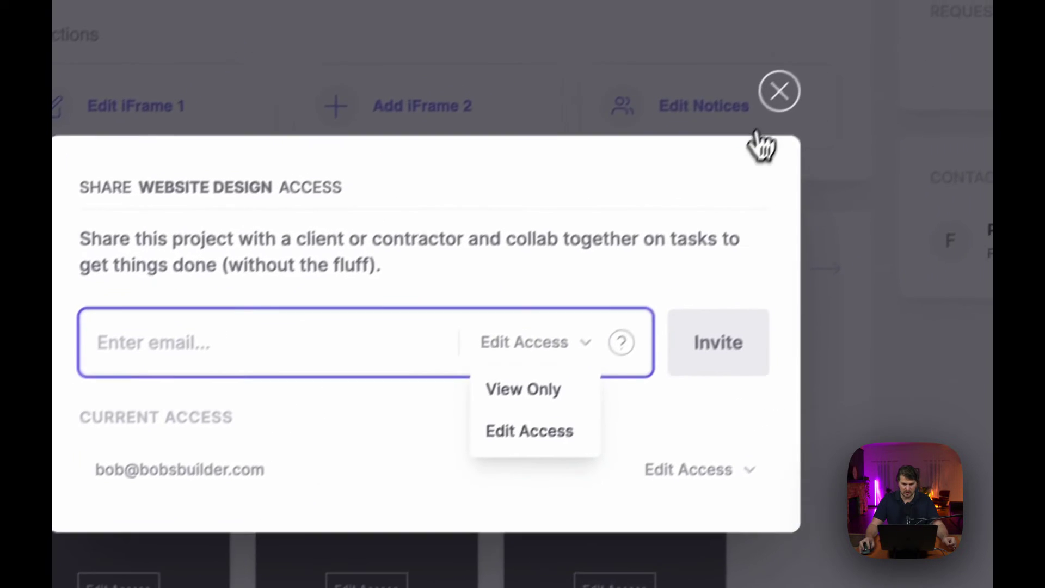
left_click(944, 0)
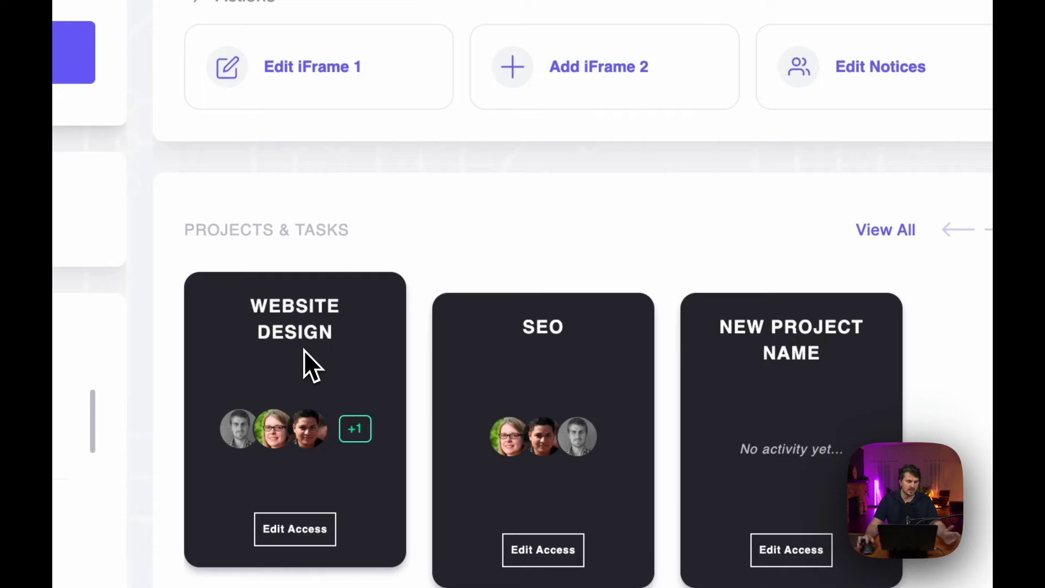
Open the Website Design board and view the Content for Blogs task's due date and subtasks.
left_click(300, 359)
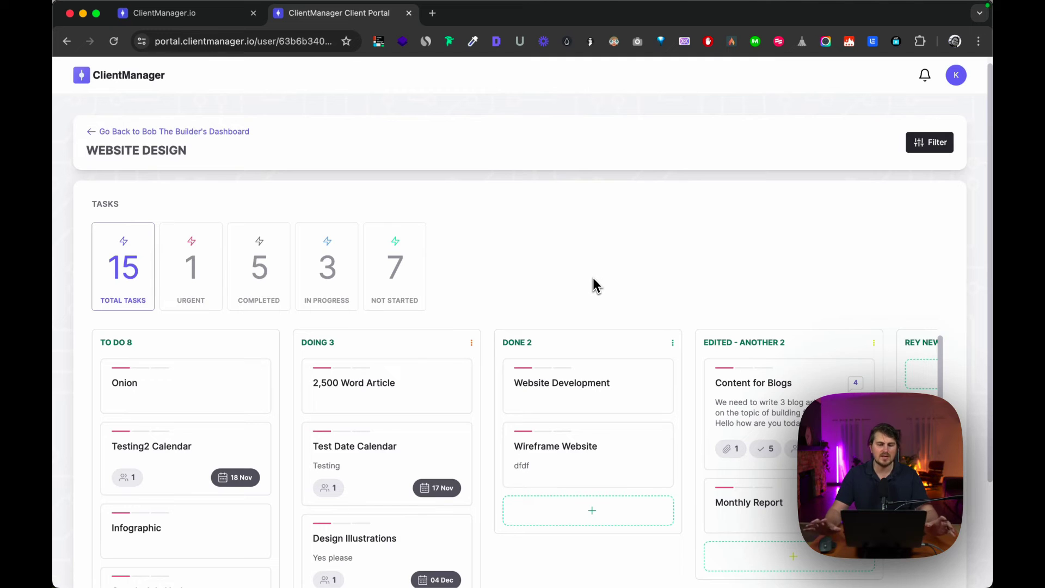
scroll(529, 373, "down", 3)
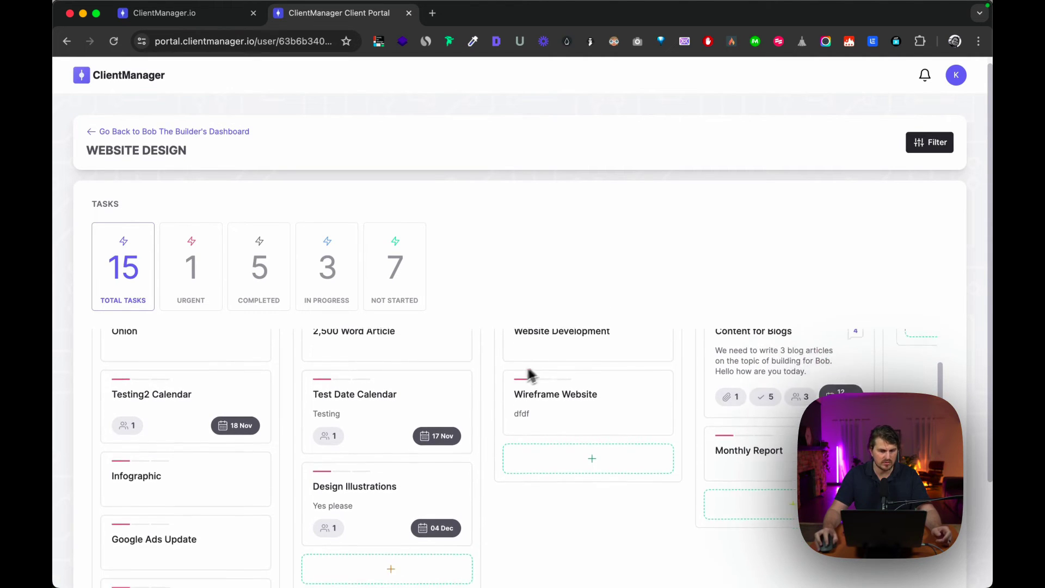
scroll(490, 422, "up", 3)
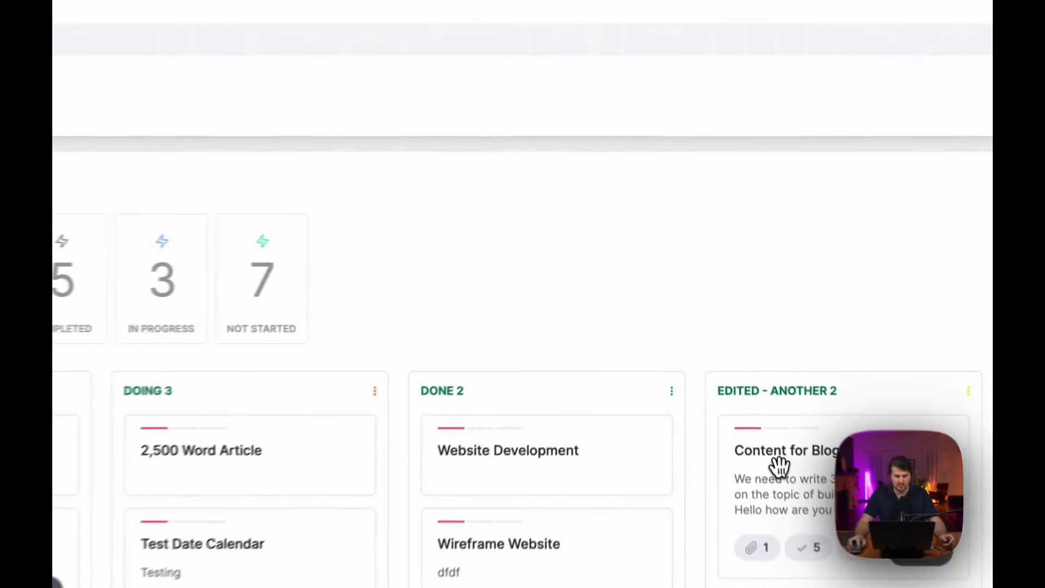
left_click(745, 387)
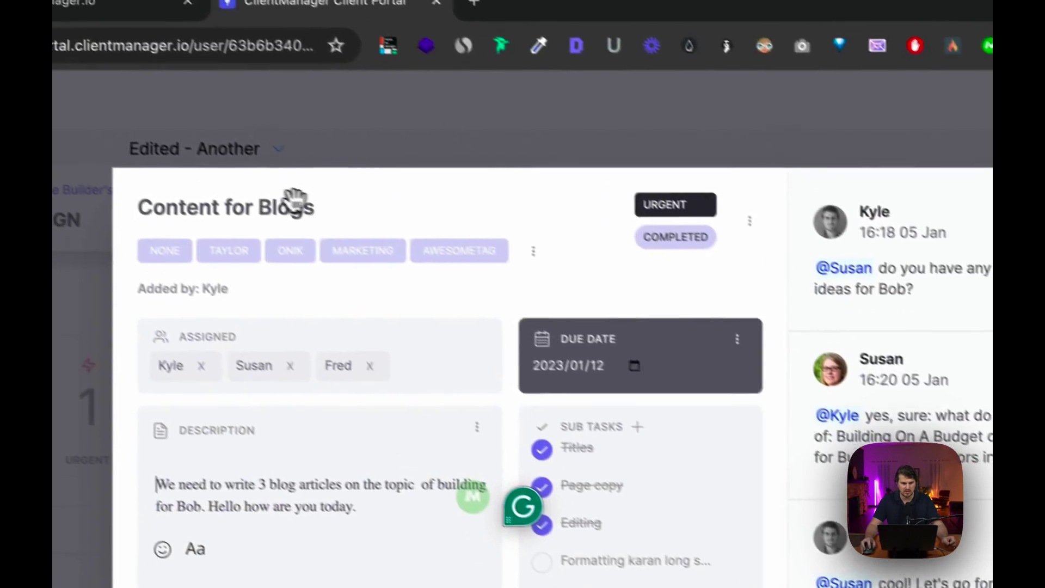
scroll(652, 261, "down", 3)
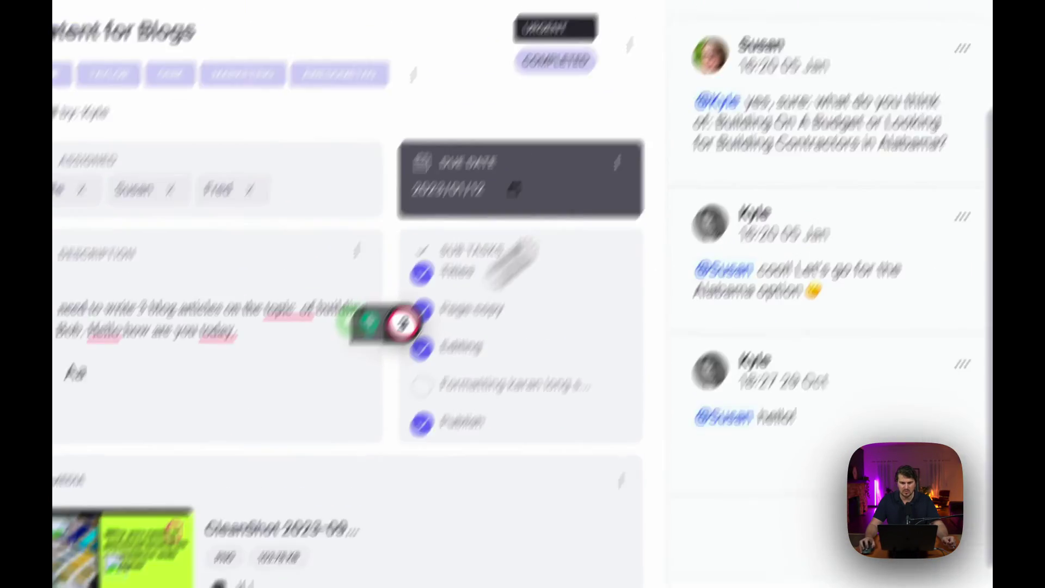
left_click(818, 161)
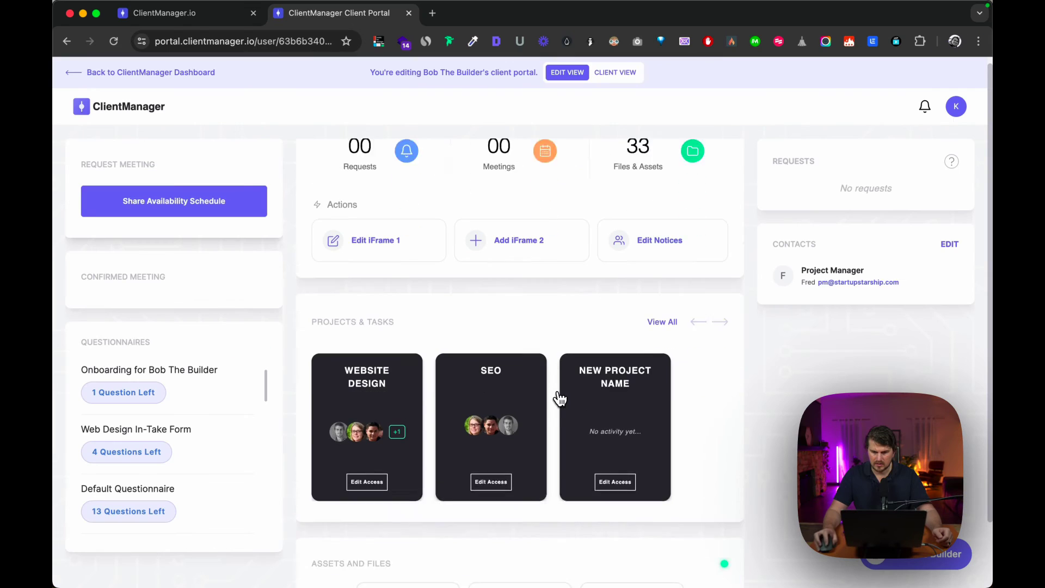
scroll(559, 399, "down", 4)
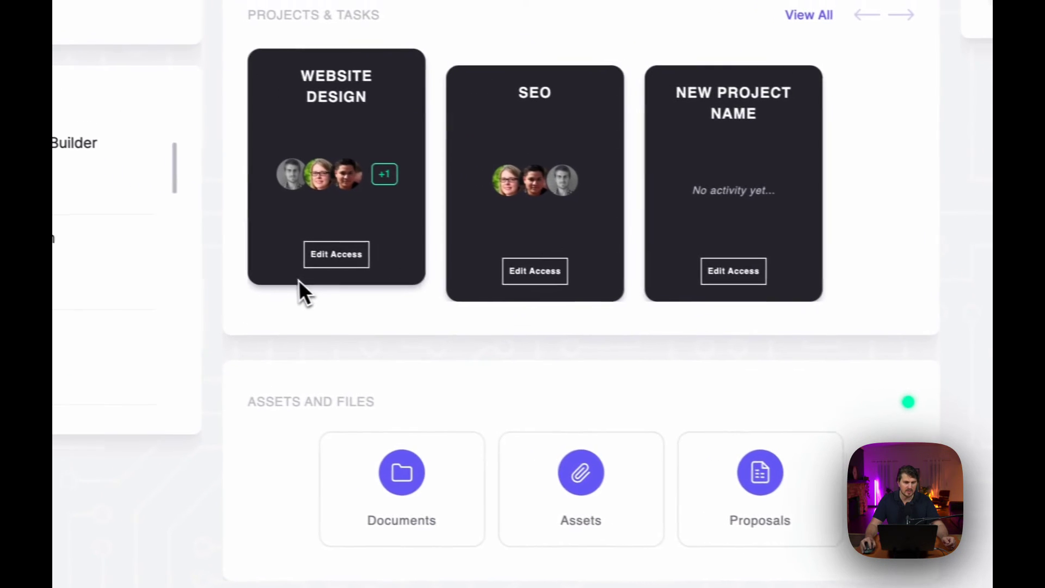
left_click(466, 544)
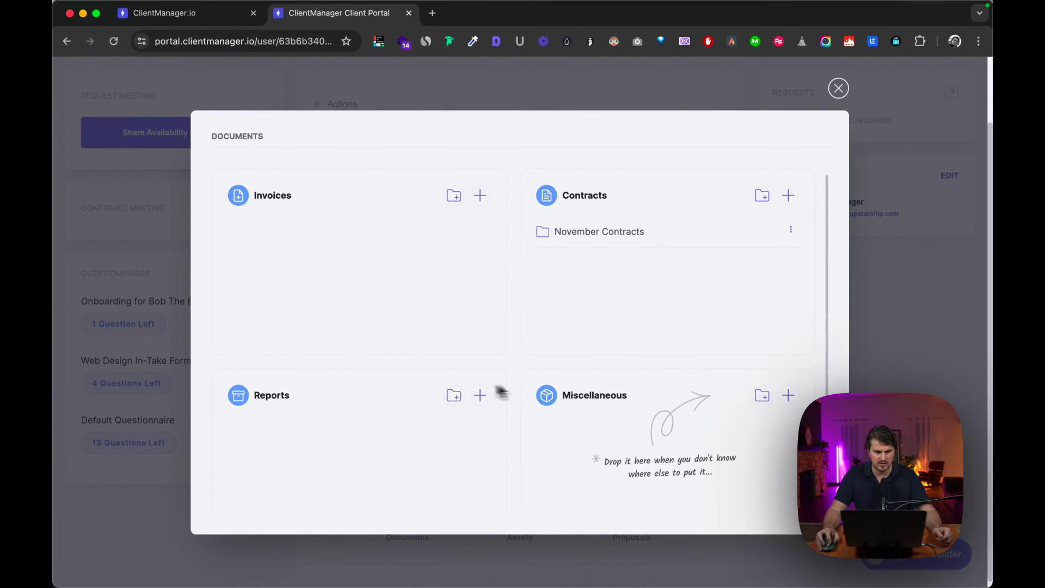
left_click(480, 399)
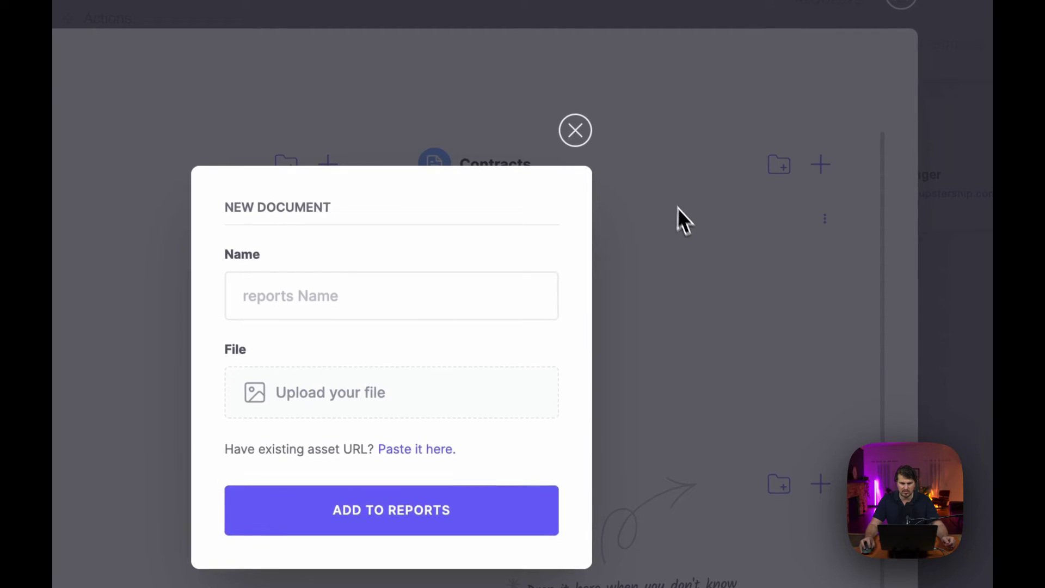
left_click(710, 226)
left_click(838, 61)
left_click(532, 546)
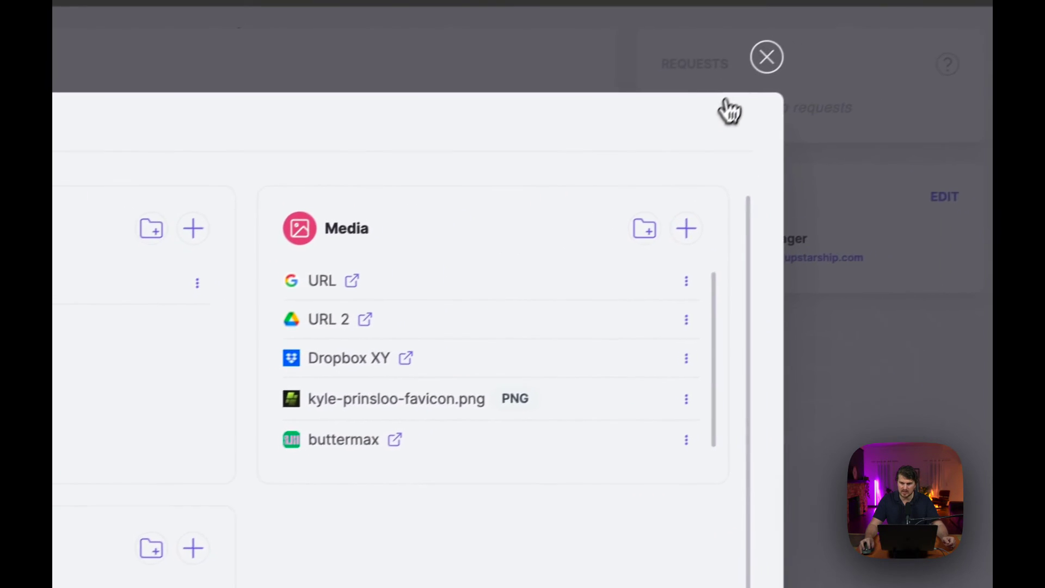
left_click(766, 57)
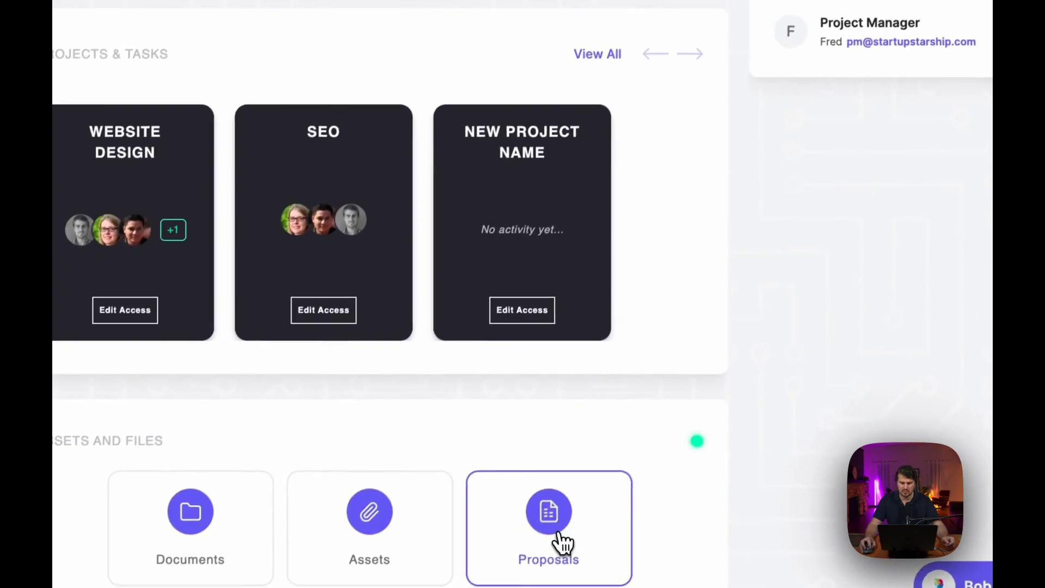
left_click(553, 543)
scroll(360, 249, "down", 10)
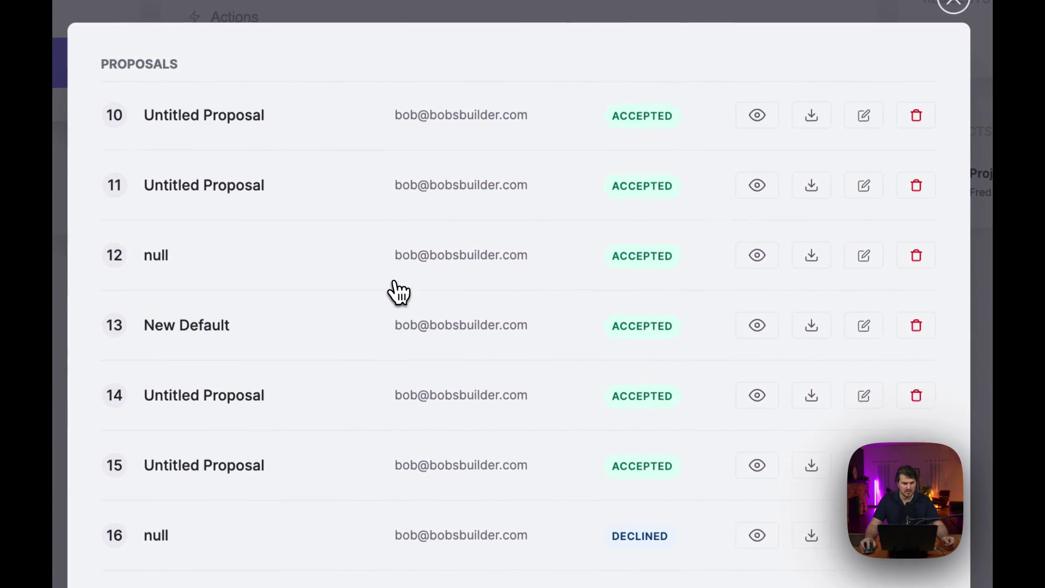
scroll(360, 249, "up", 10)
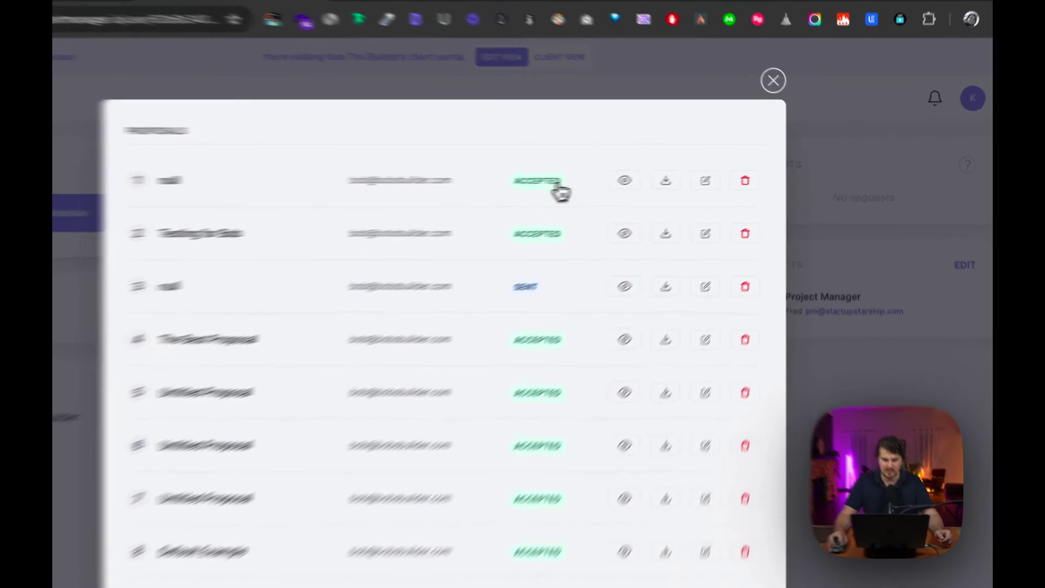
left_click(614, 177)
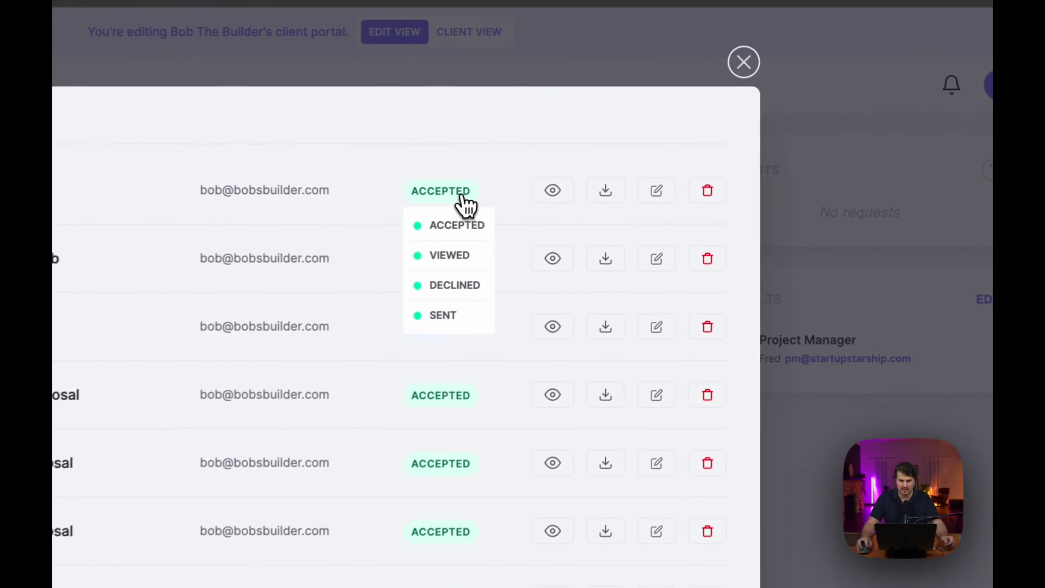
left_click(739, 61)
scroll(574, 430, "up", 4)
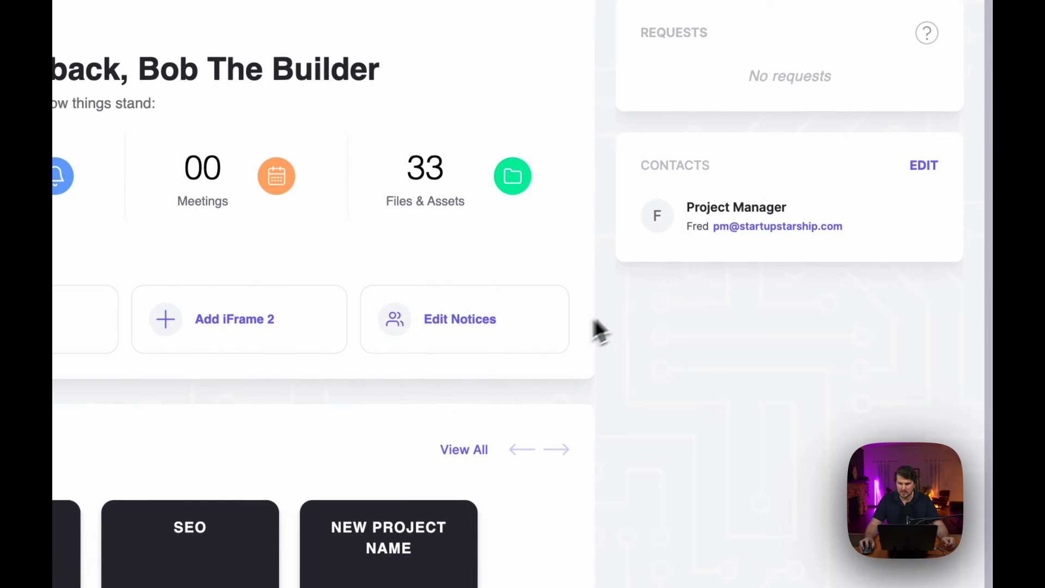
left_click(925, 166)
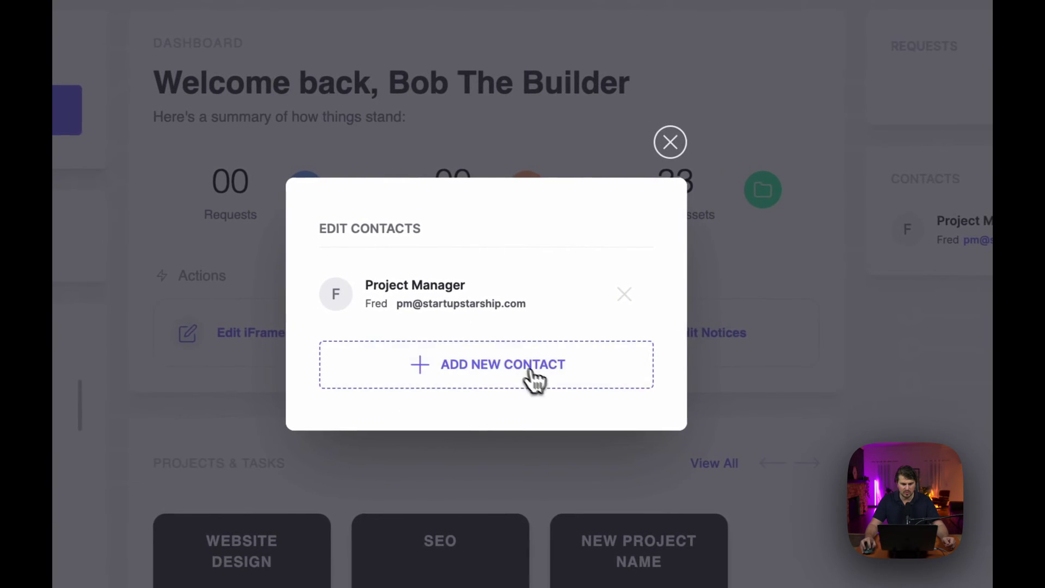
left_click(673, 143)
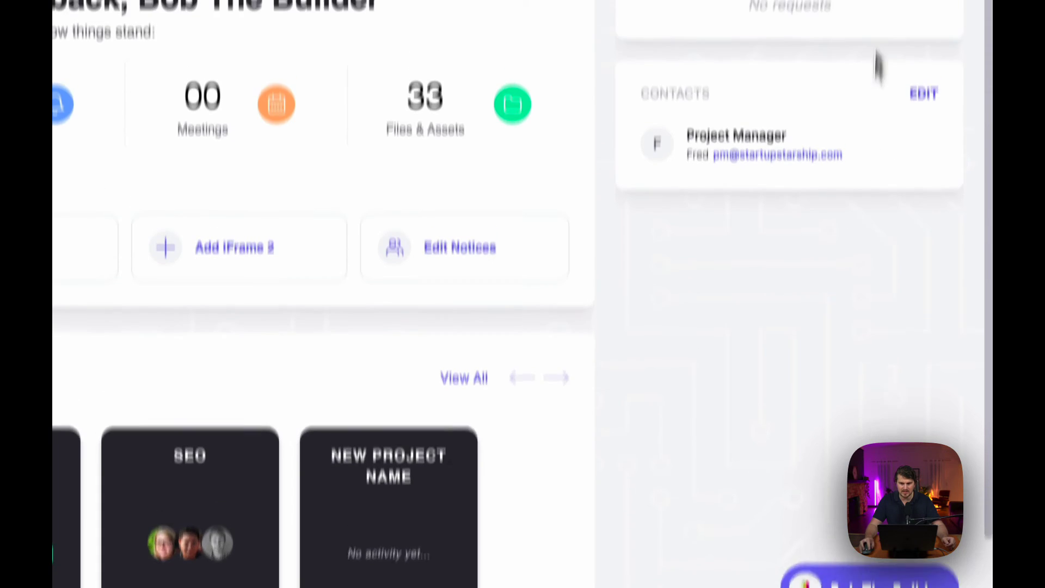
left_click(849, 579)
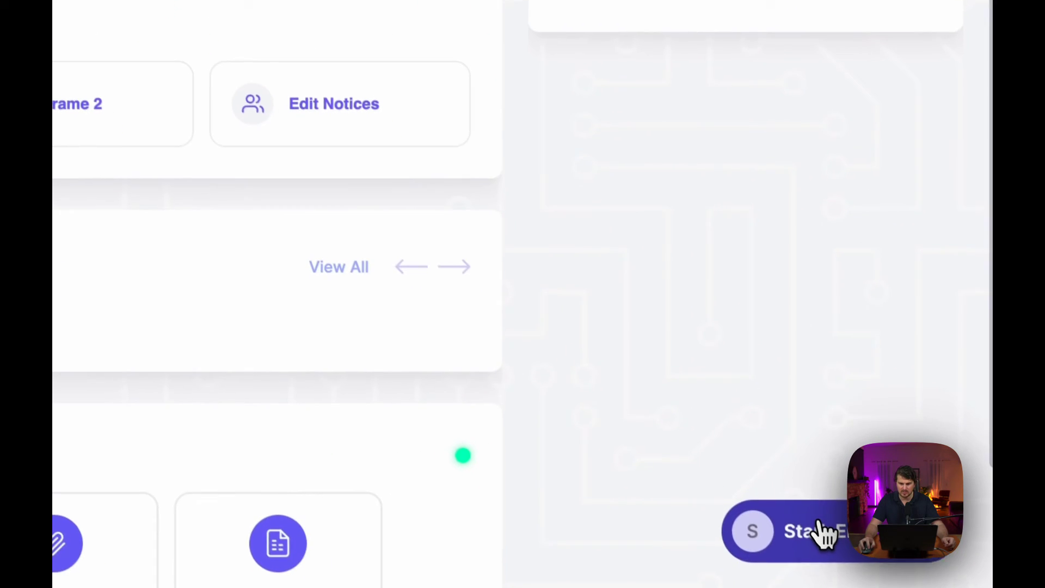
left_click(824, 534)
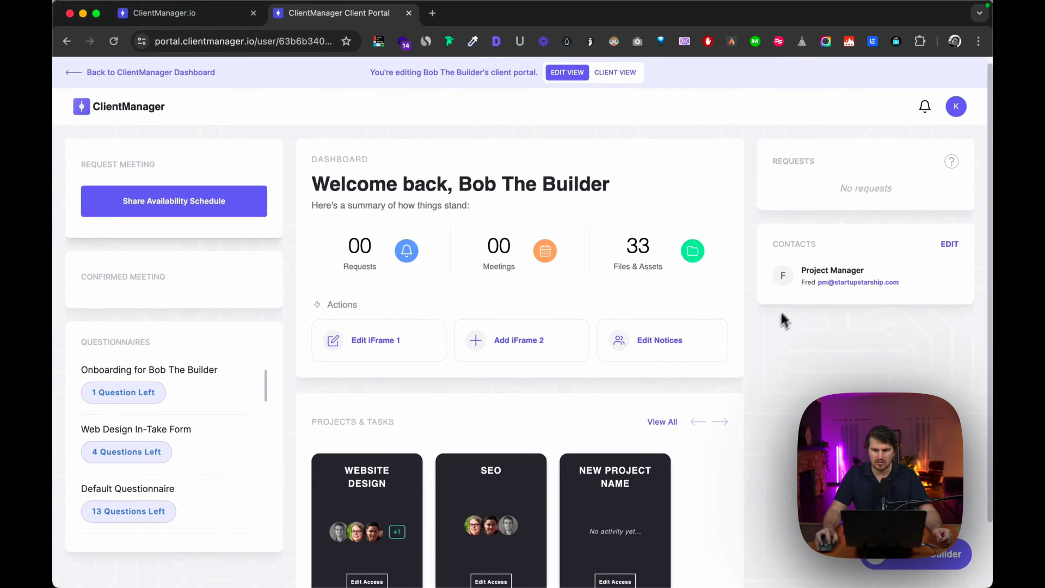
left_click(924, 109)
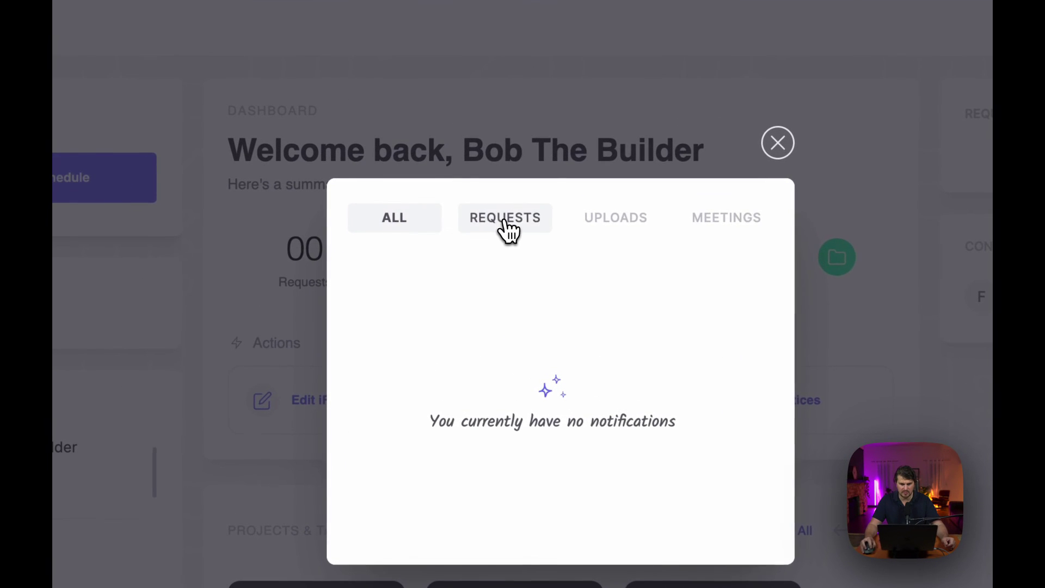
left_click(515, 246)
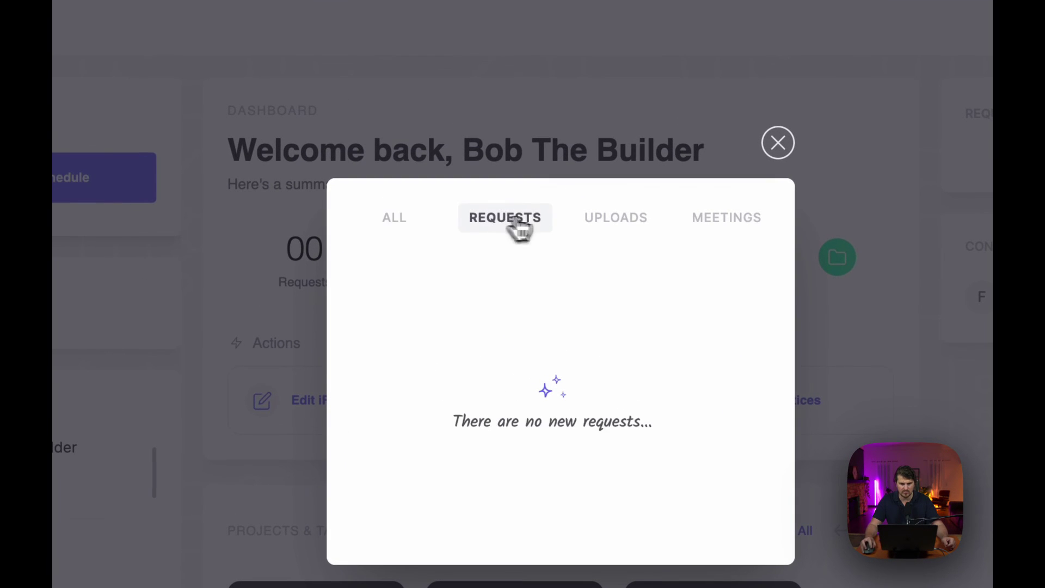
left_click(610, 225)
left_click(762, 215)
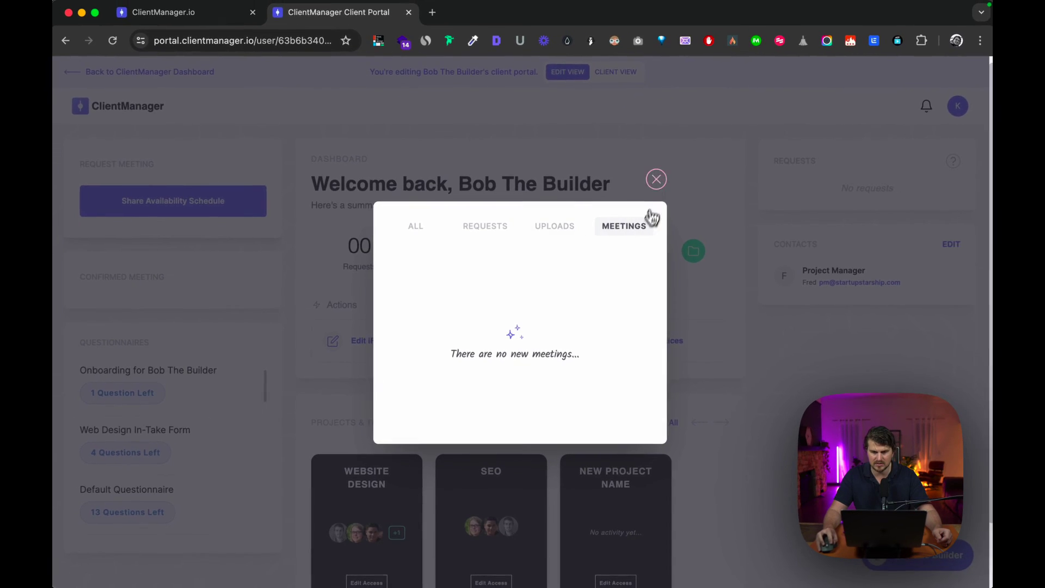
left_click(655, 180)
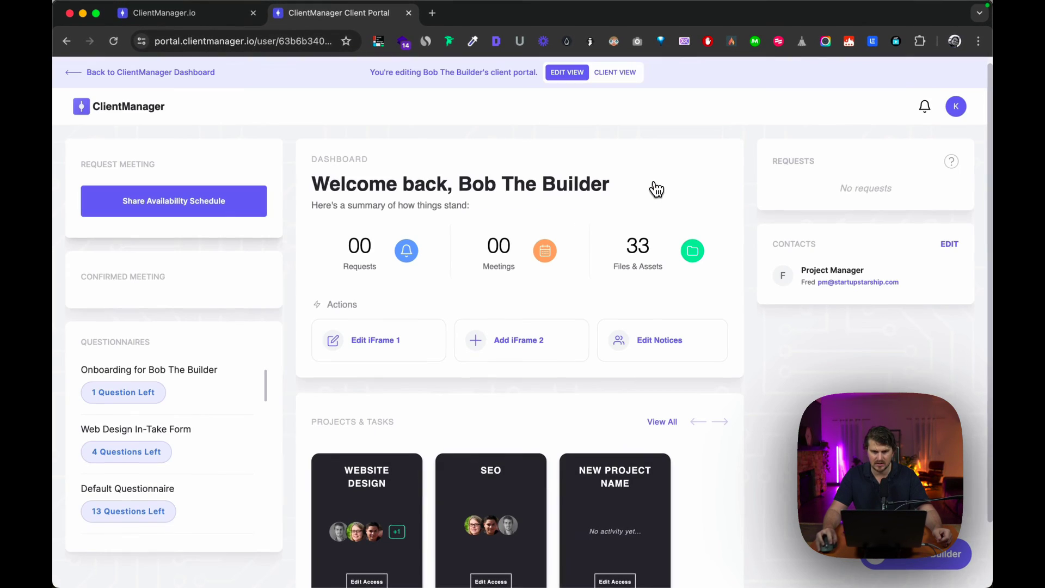